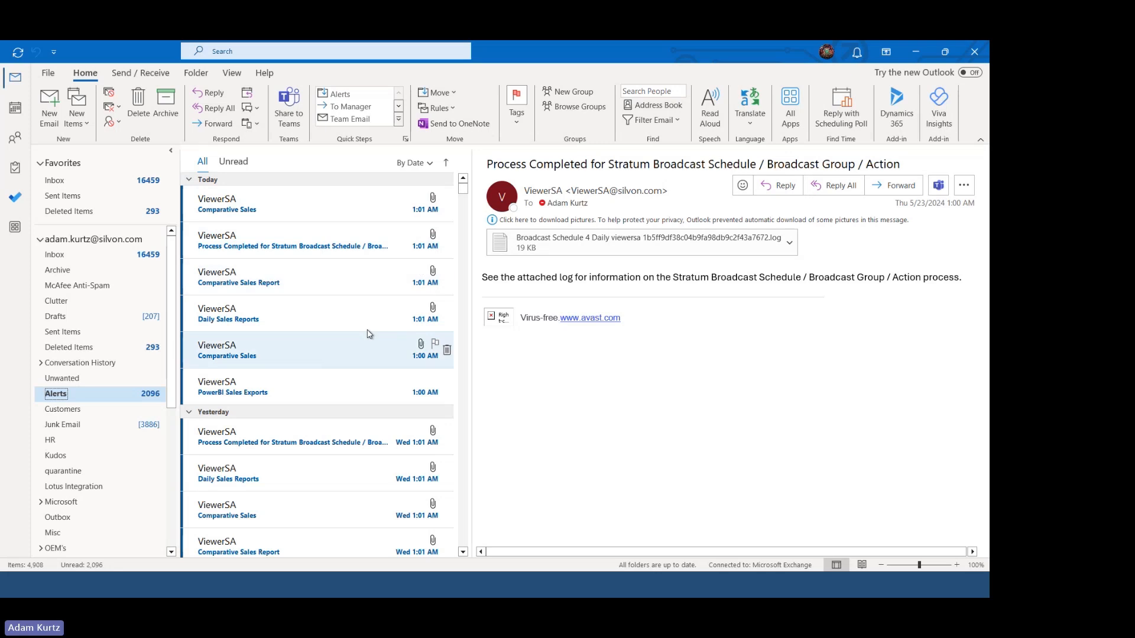
# - Open the Comparative Sales 2024-06-06.xlsx attachment from today's first Comparative Sales email and look through the ABC Class Sales Based sheet
pyautogui.click(324, 208)
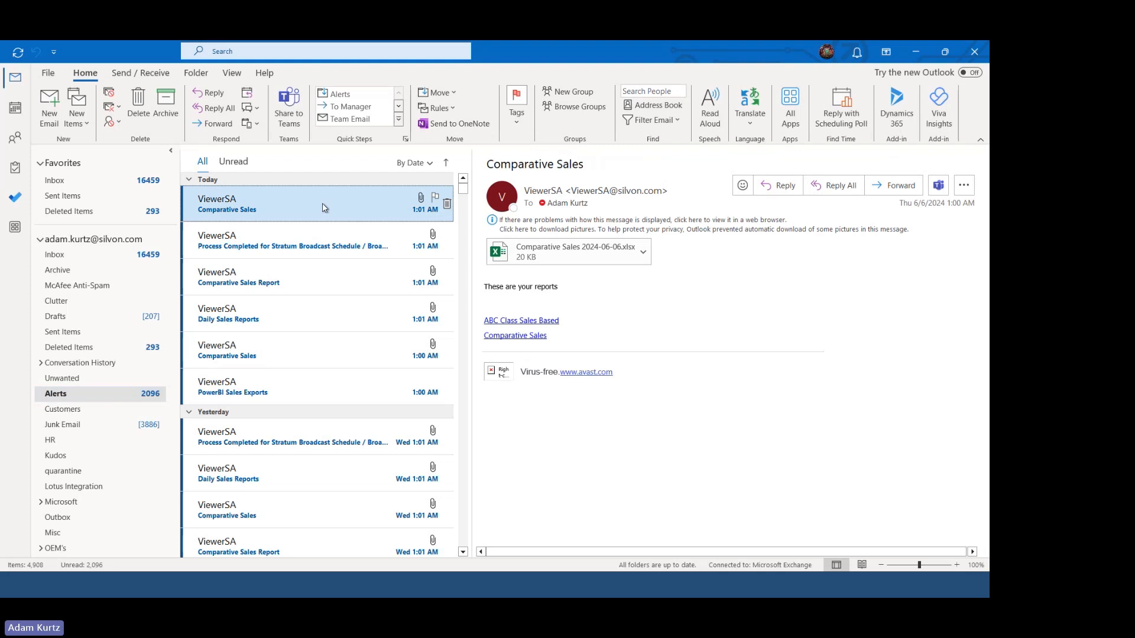
pyautogui.click(534, 251)
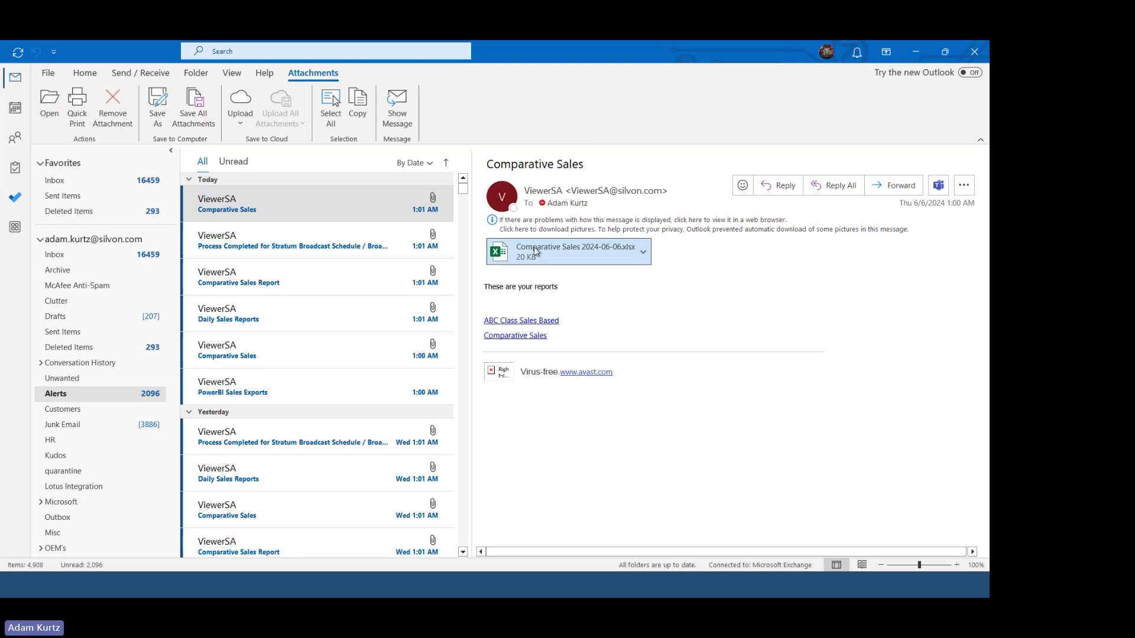
pyautogui.doubleClick(534, 248)
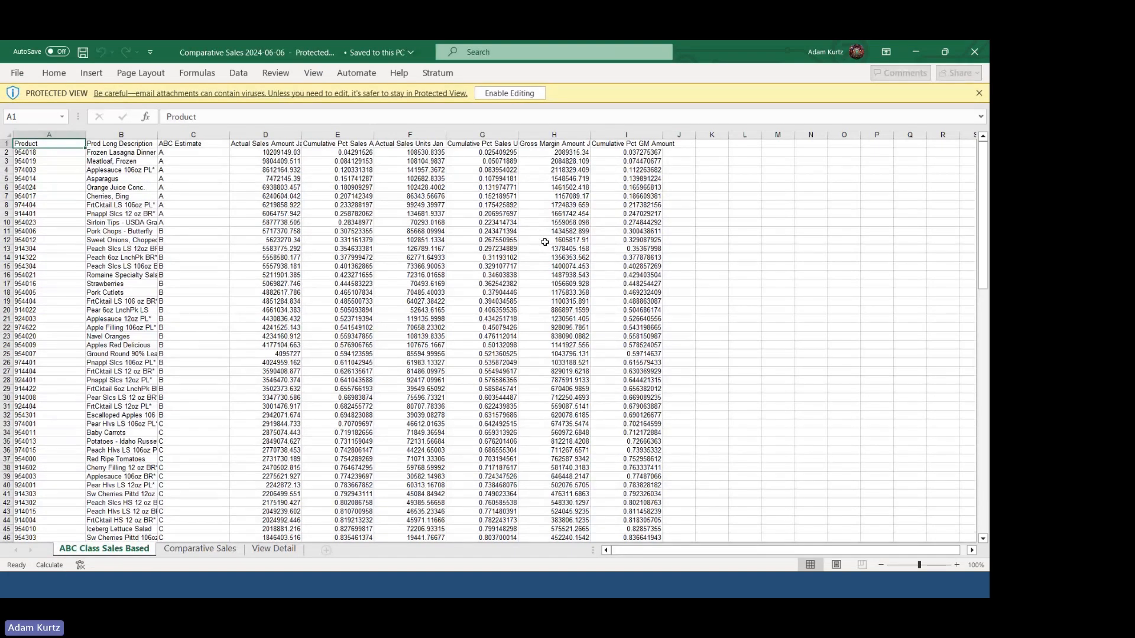
pyautogui.moveTo(981, 206); pyautogui.dragTo(446, 232)
# - Switch back to Outlook, open today's Comparative Sales Report email and open its Comparative Sales Report 2024-06-06.xlsx attachment
pyautogui.hotkey('alt', 'Tab')
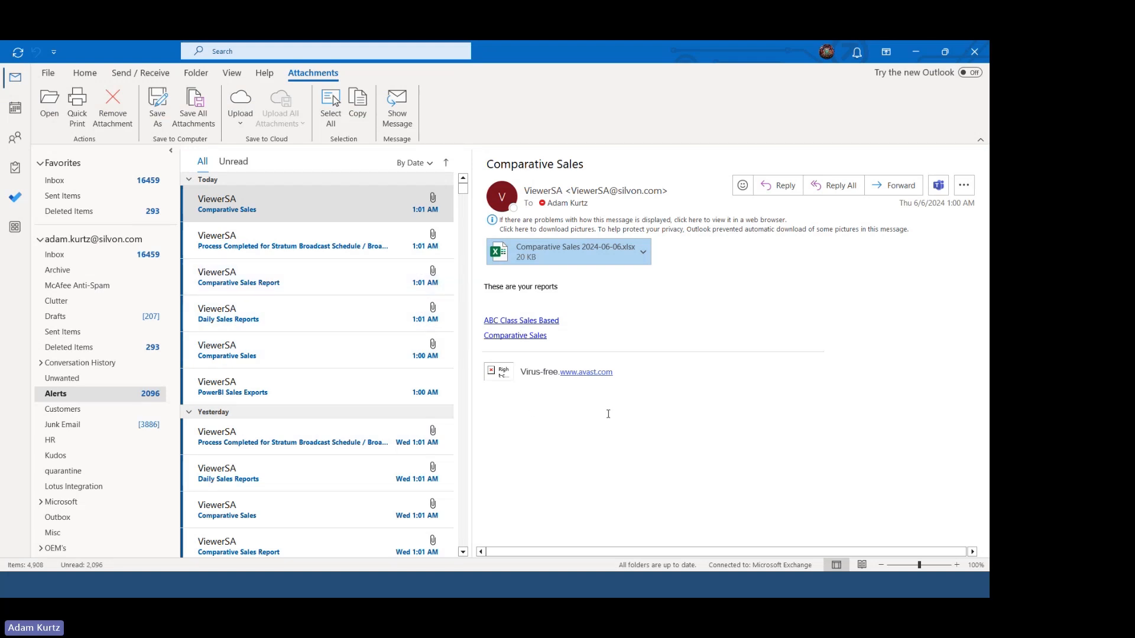
pyautogui.click(324, 290)
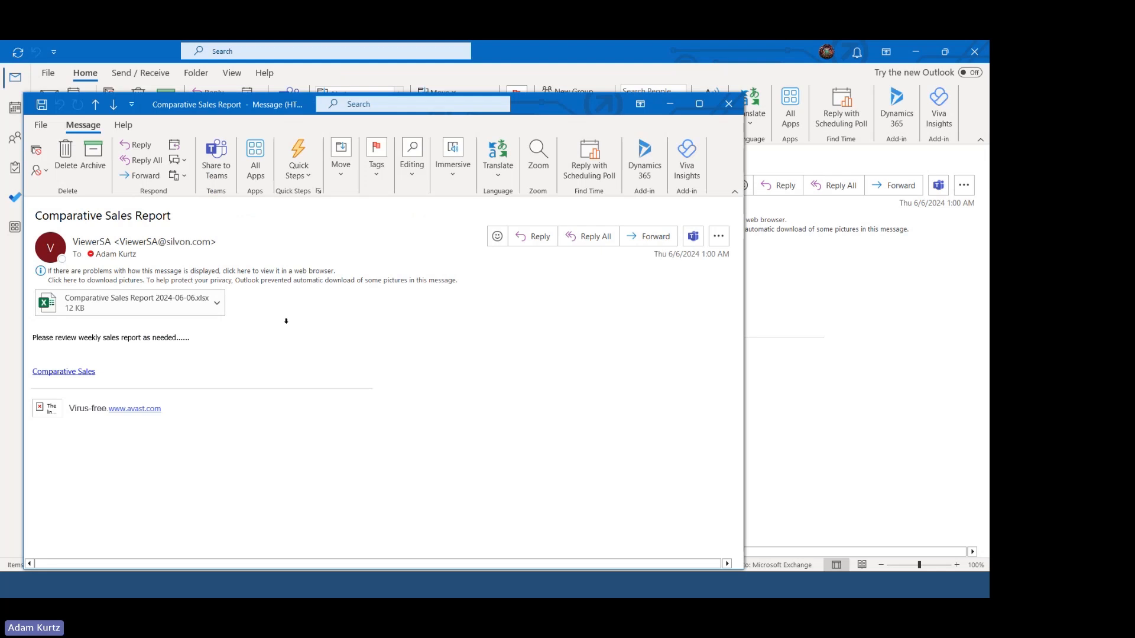
pyautogui.click(195, 312)
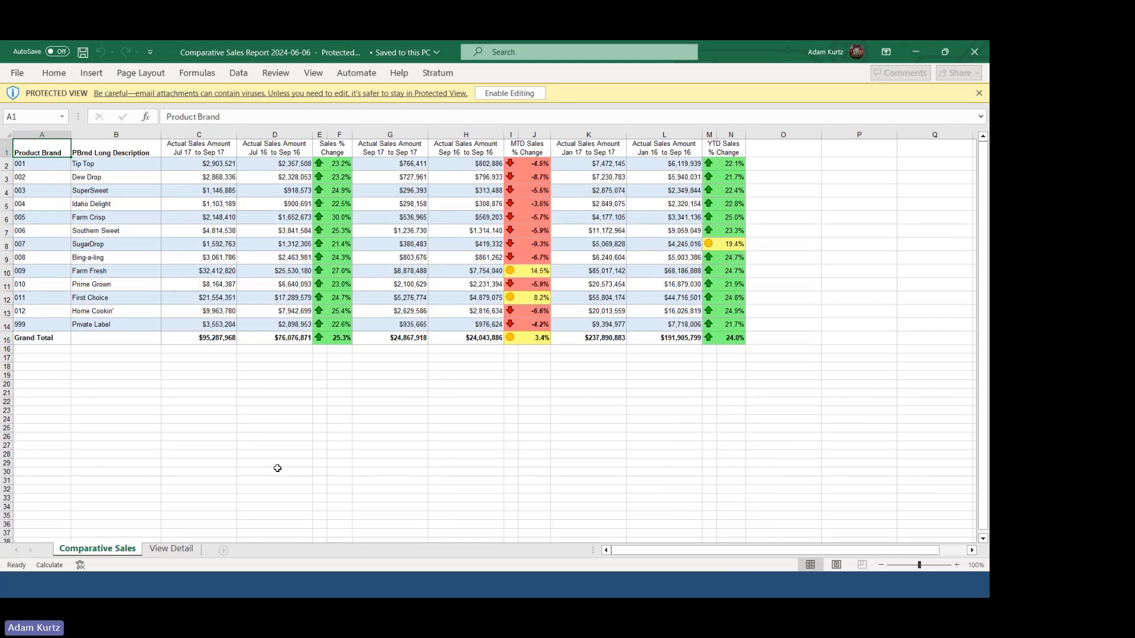
# - Compare the workbook's View Detail sheet with its Comparative Sales sheet, ending on View Detail
pyautogui.click(172, 549)
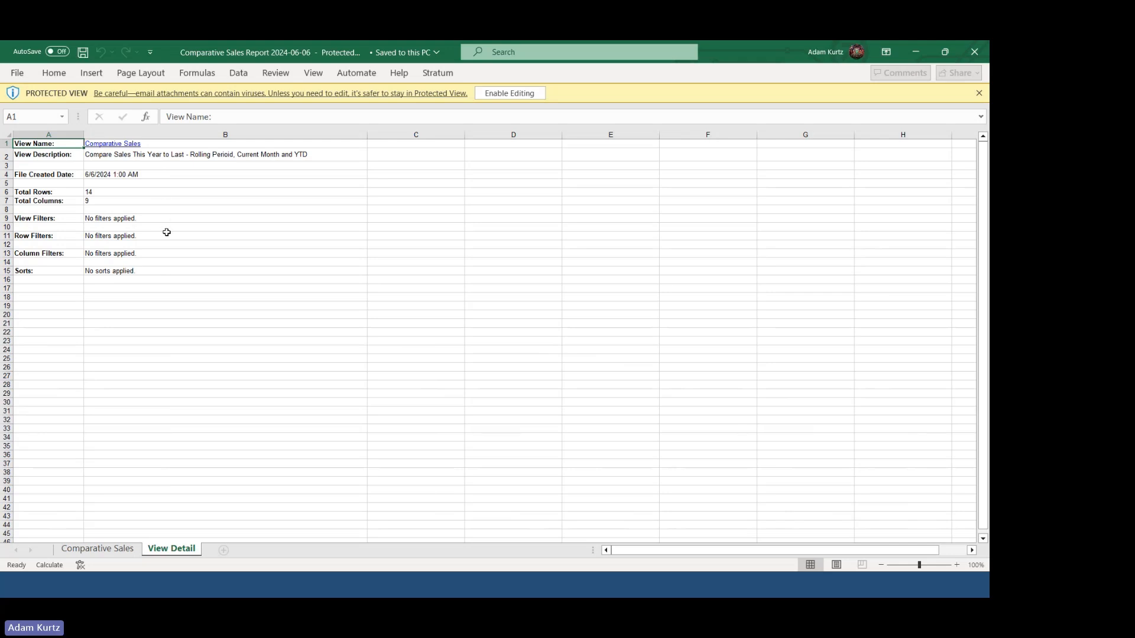
pyautogui.click(118, 550)
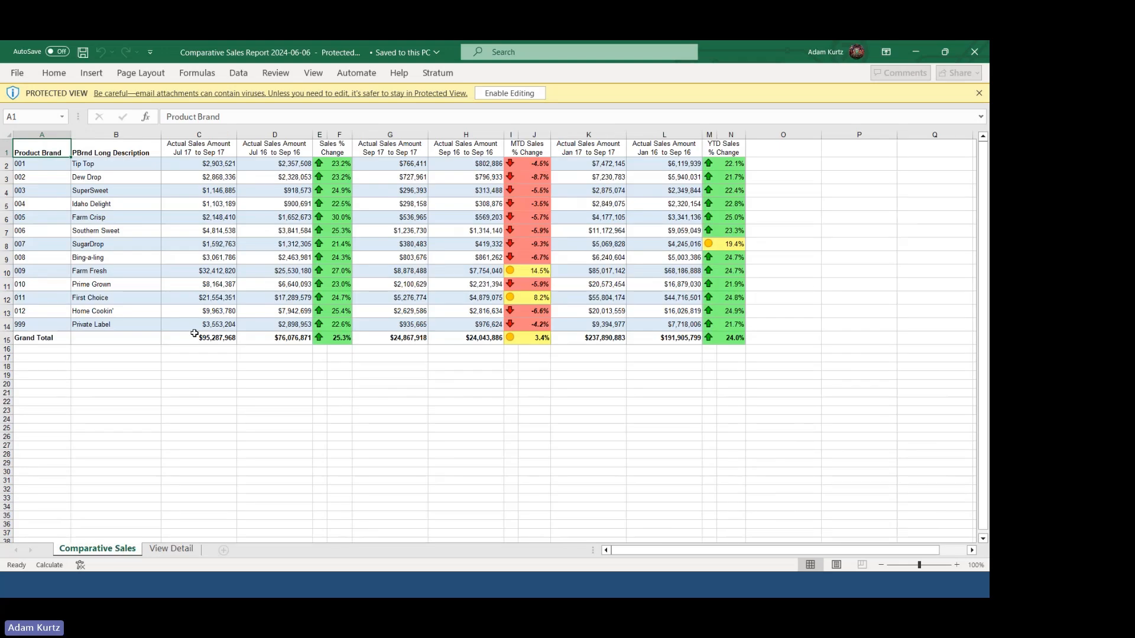
pyautogui.click(175, 550)
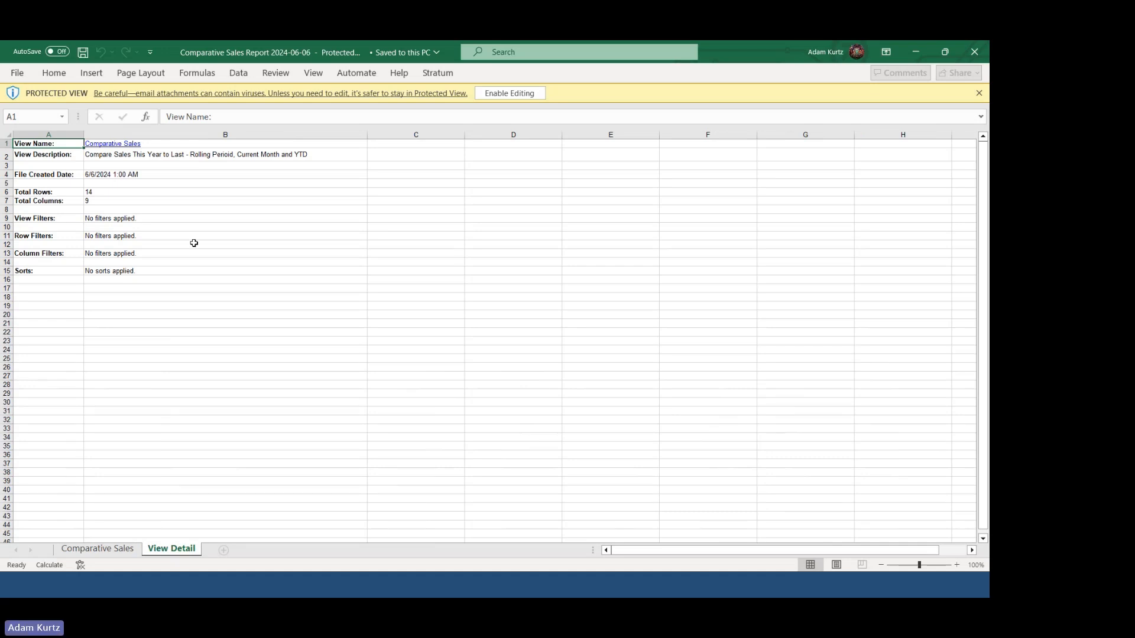
# - Follow the Comparative Sales view link into Stratum, allowing the hyperlink, and drill down on product brand 001 to its regions
pyautogui.click(126, 147)
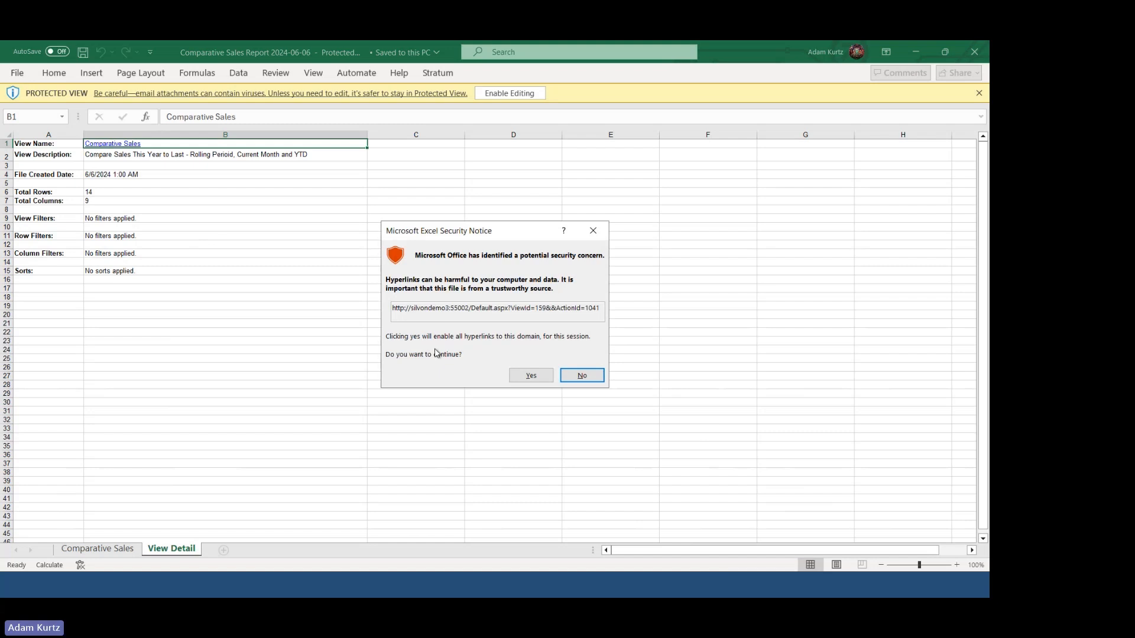
pyautogui.click(522, 381)
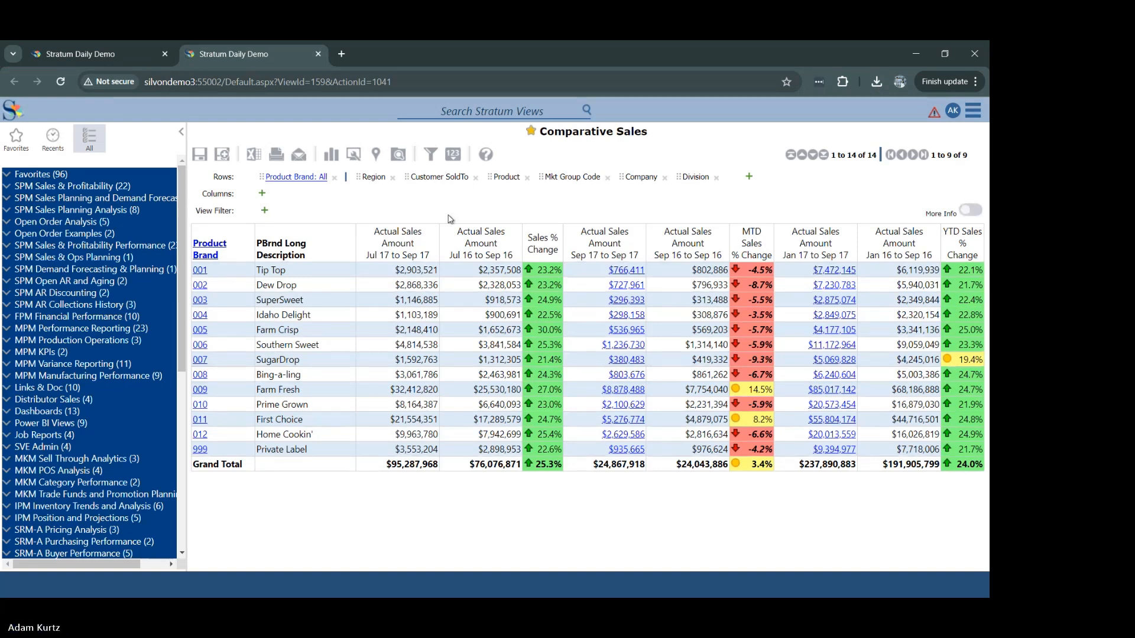
pyautogui.click(200, 269)
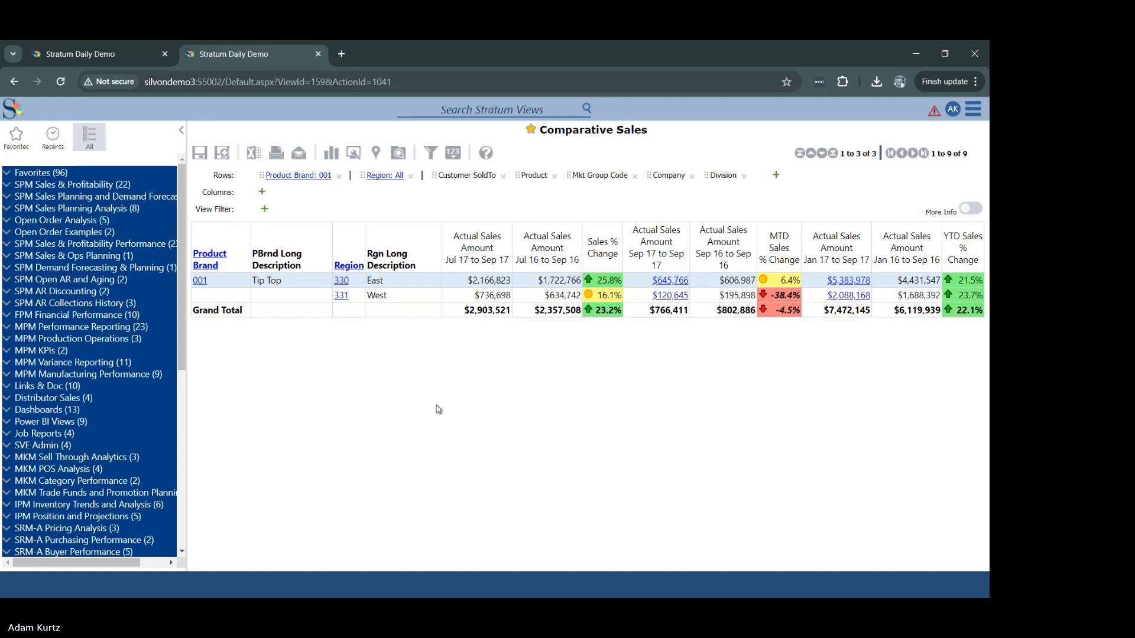
# - Switch back to Outlook, open today's Daily Sales Reports email in its own window and open its Daily Sales Package ADK 2024-06-06.xlsx attachment
pyautogui.hotkey('alt', 'Tab')
pyautogui.hotkey('alt', 'Tab')
pyautogui.hotkey('alt', 'Tab')
pyautogui.hotkey('alt', 'Tab')
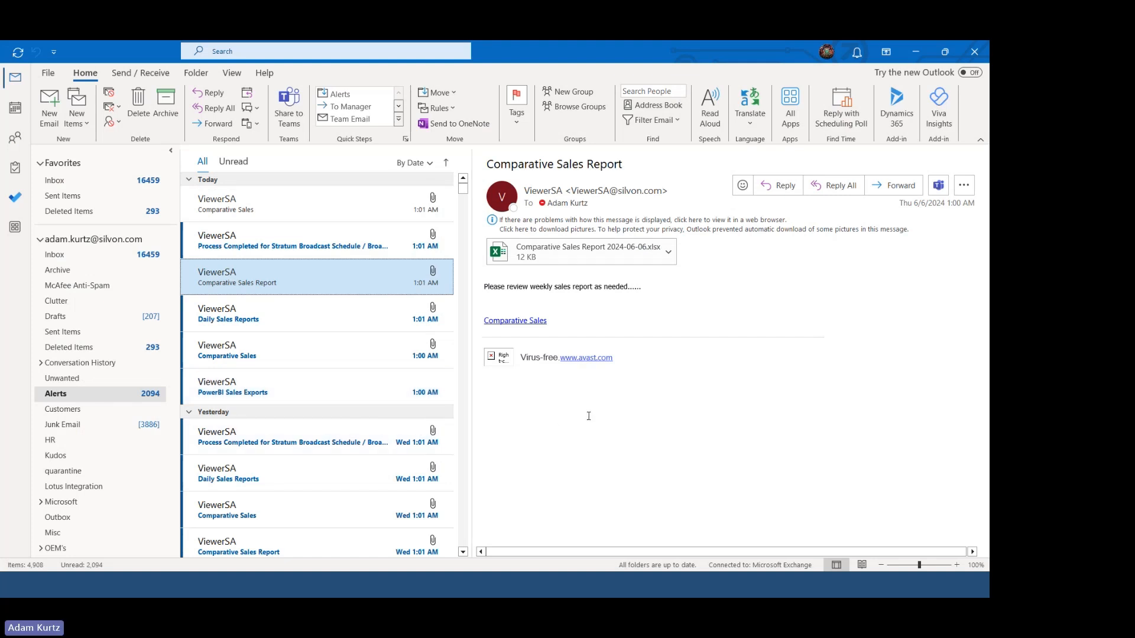
pyautogui.click(281, 318)
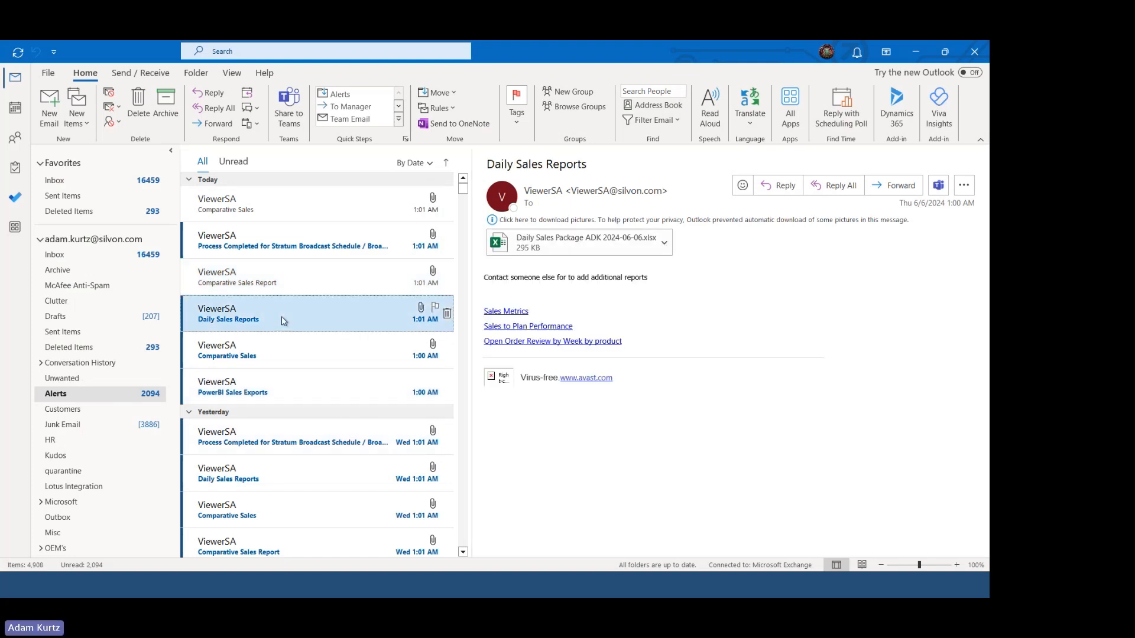
pyautogui.doubleClick(282, 317)
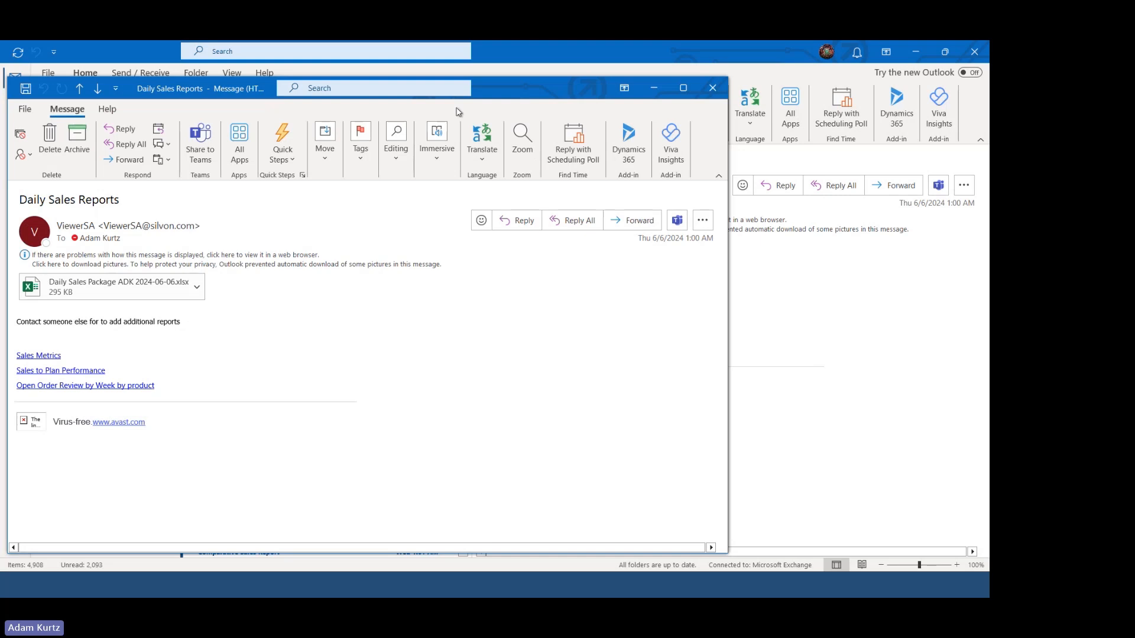
pyautogui.moveTo(499, 88); pyautogui.dragTo(647, 83)
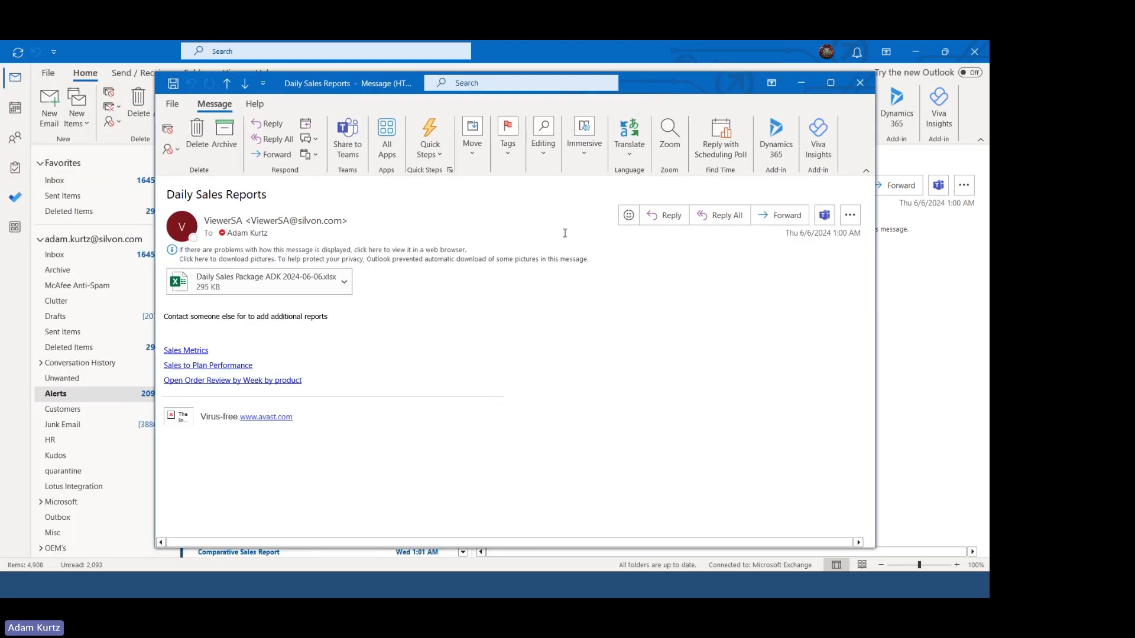
pyautogui.doubleClick(268, 282)
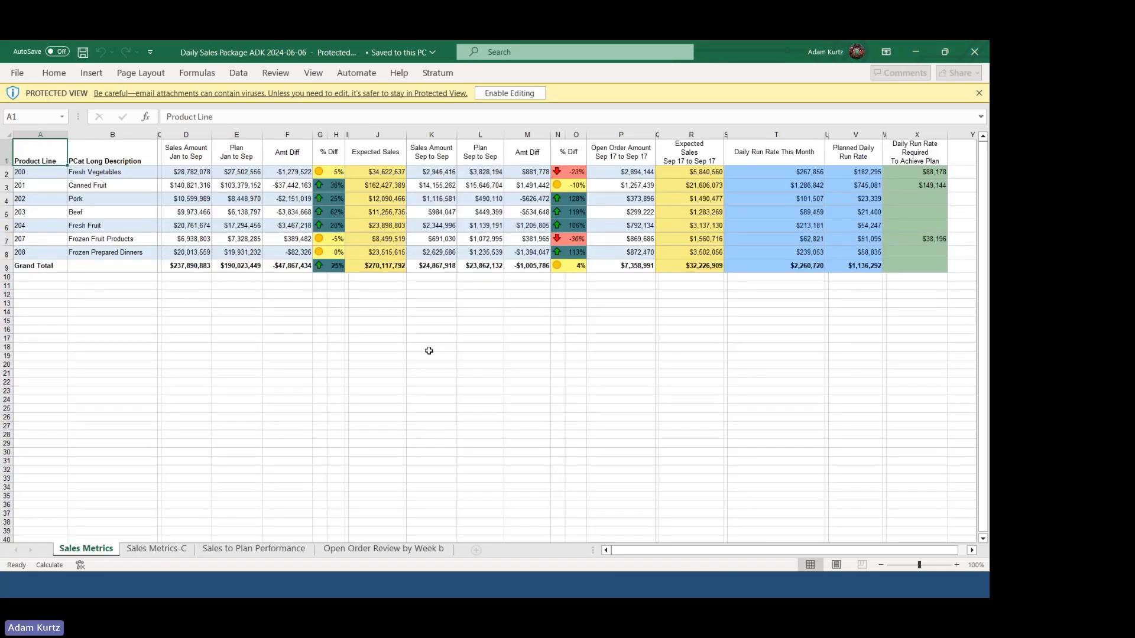
# - Look through the workbook's Open Order Review by Week b and Sales to Plan Performance sheets
pyautogui.click(228, 551)
pyautogui.click(367, 551)
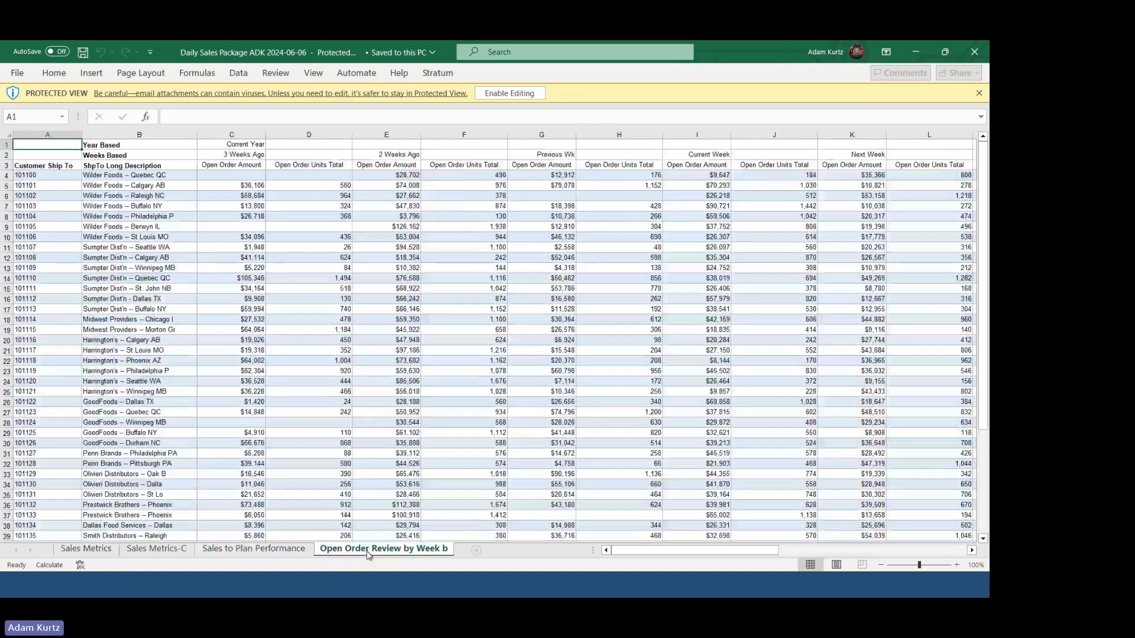
pyautogui.click(272, 548)
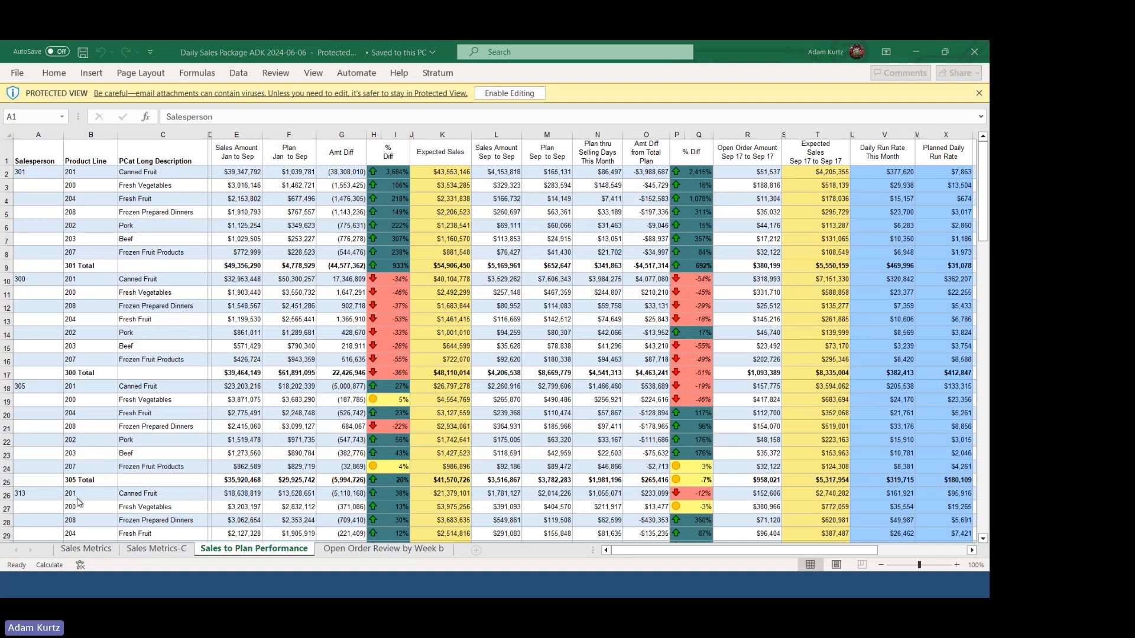
# - Switch to Stratum in the browser, return to its home page and open the Action list from the analyst tools
pyautogui.hotkey('alt', 'Tab')
pyautogui.hotkey('alt', 'Tab')
pyautogui.hotkey('alt', 'Tab')
pyautogui.hotkey('alt', 'Tab')
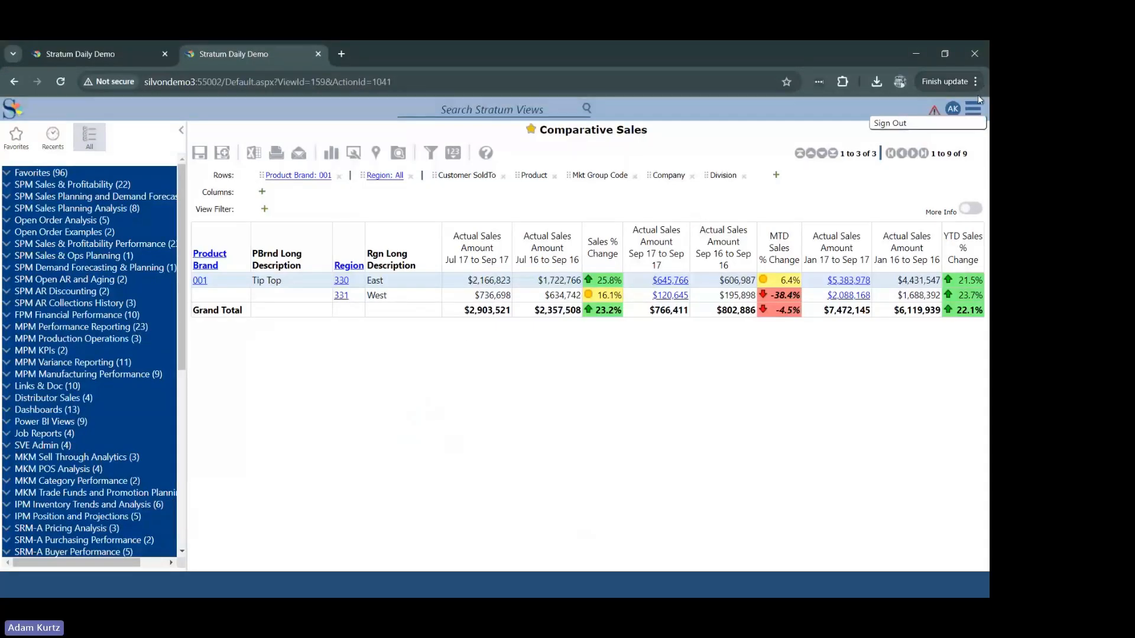
pyautogui.click(973, 109)
pyautogui.click(971, 124)
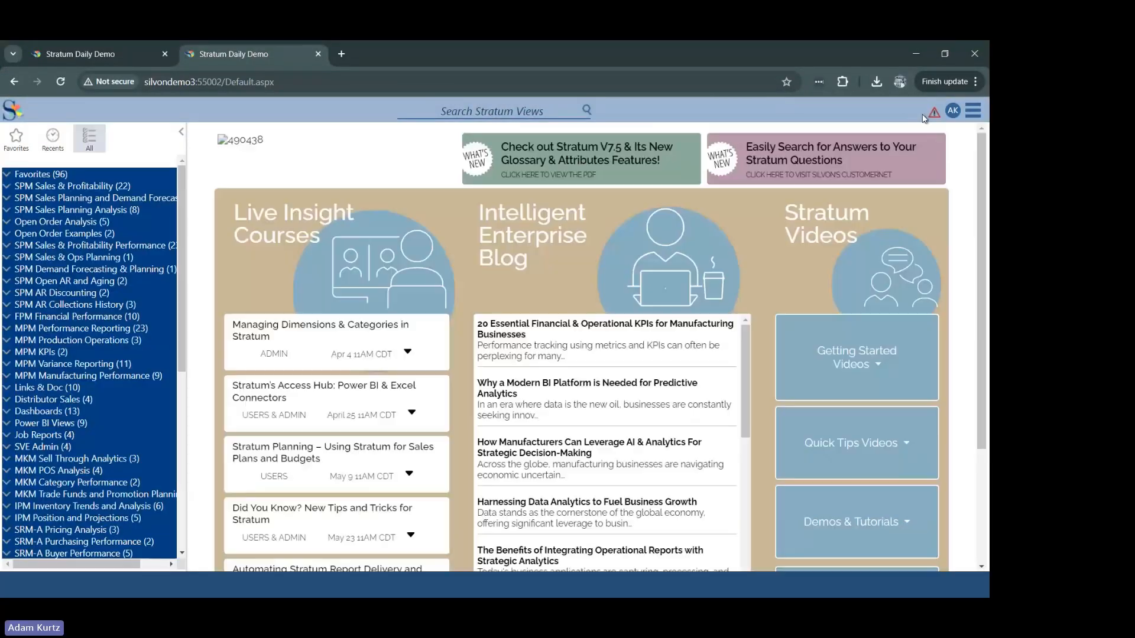
pyautogui.click(972, 111)
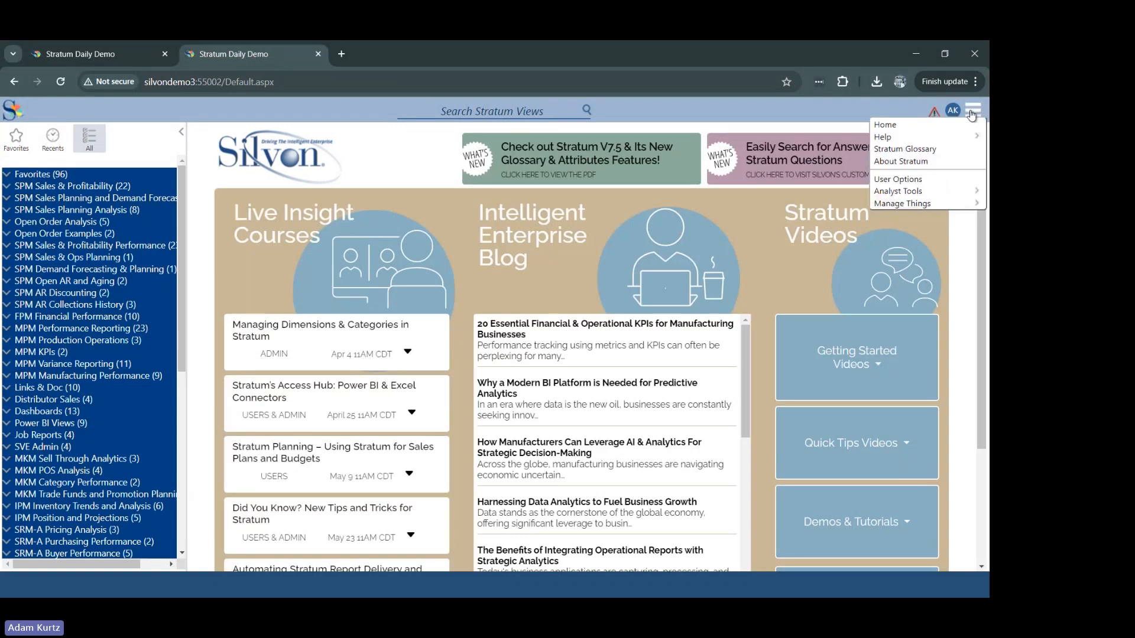
pyautogui.moveTo(954, 192)
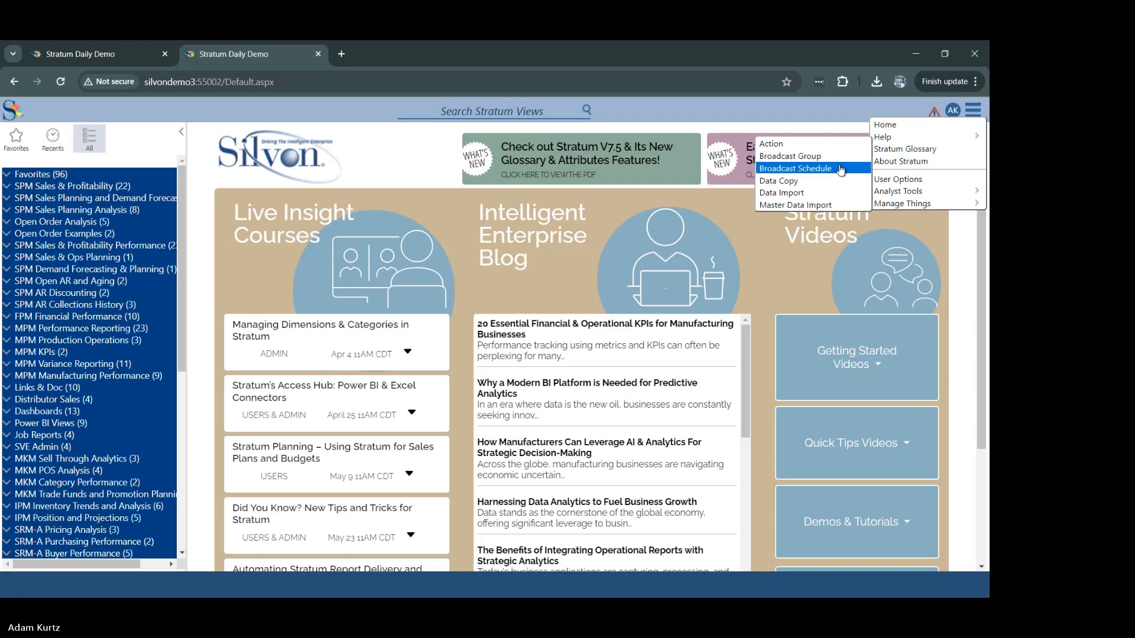
pyautogui.click(819, 146)
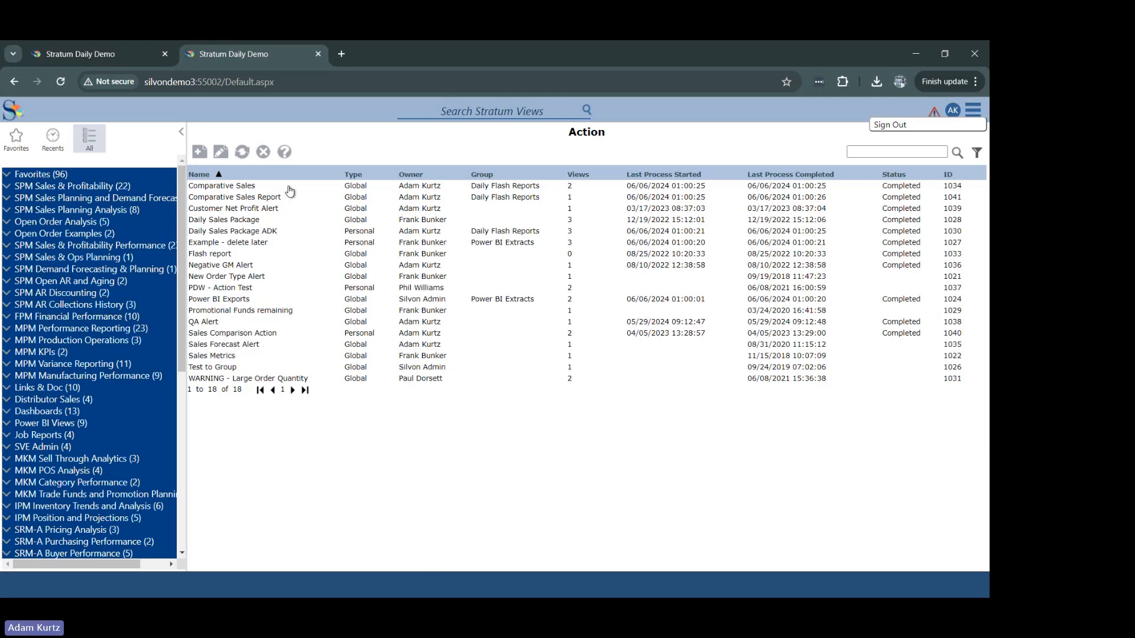
# - Open the Daily Sales Package ADK action for editing
pyautogui.click(277, 221)
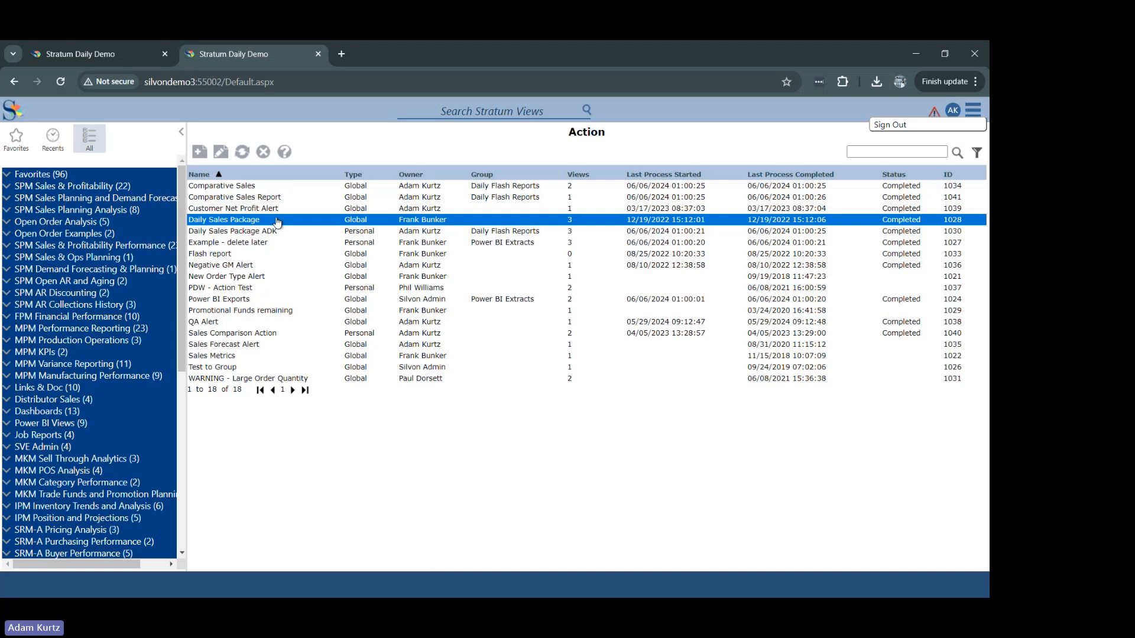
pyautogui.click(345, 231)
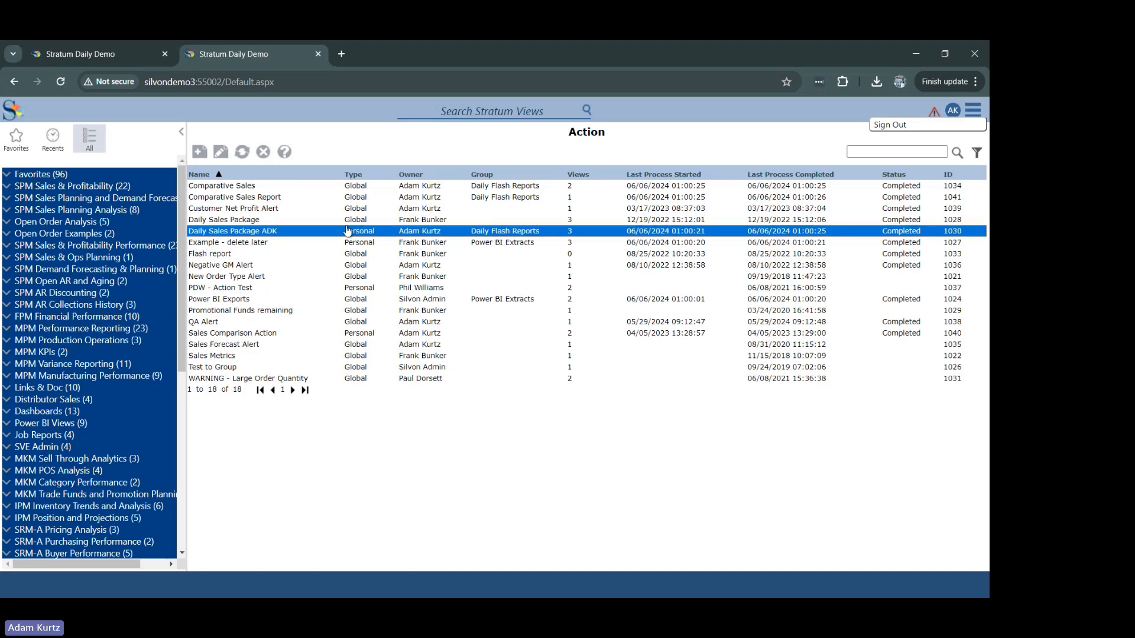
pyautogui.doubleClick(318, 236)
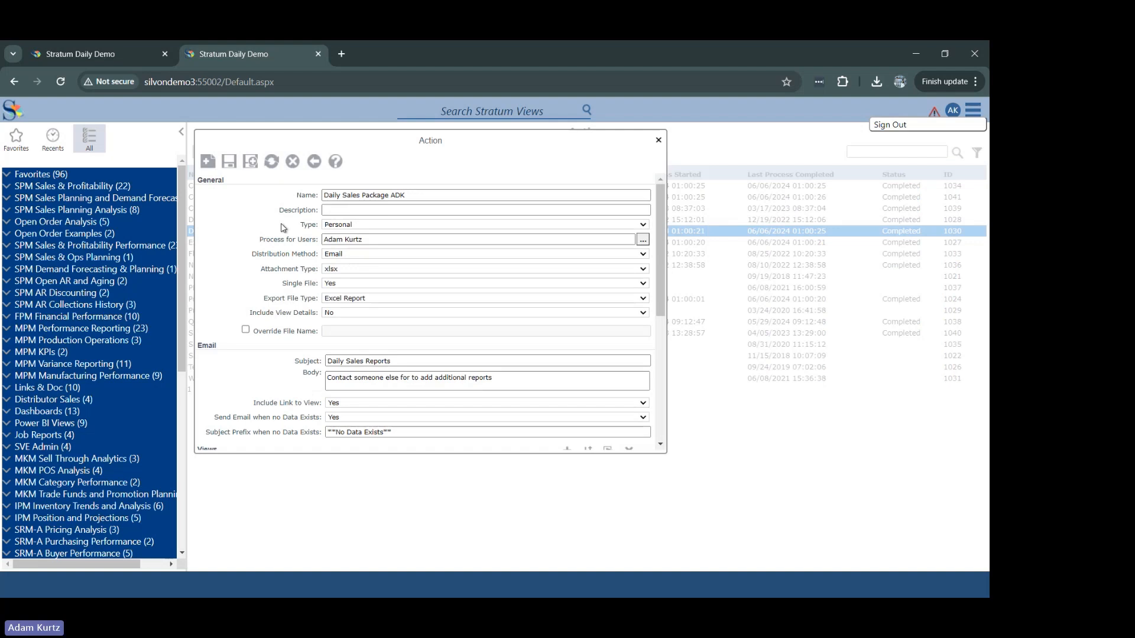
# - Inspect the action's description and the available Type options without changing them
pyautogui.click(417, 210)
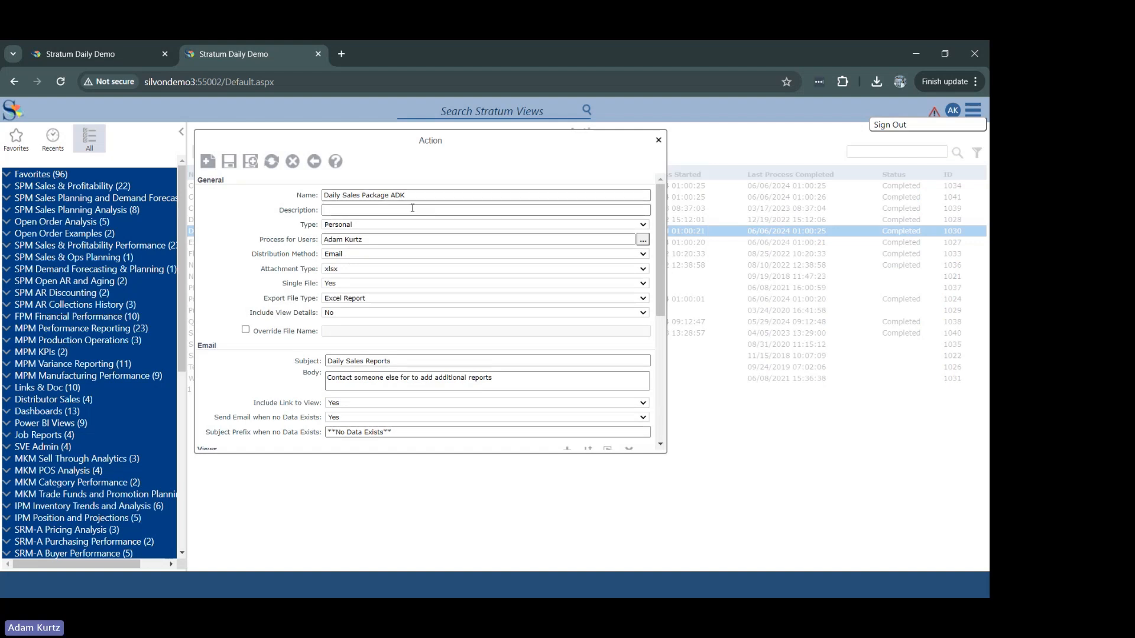
pyautogui.click(358, 226)
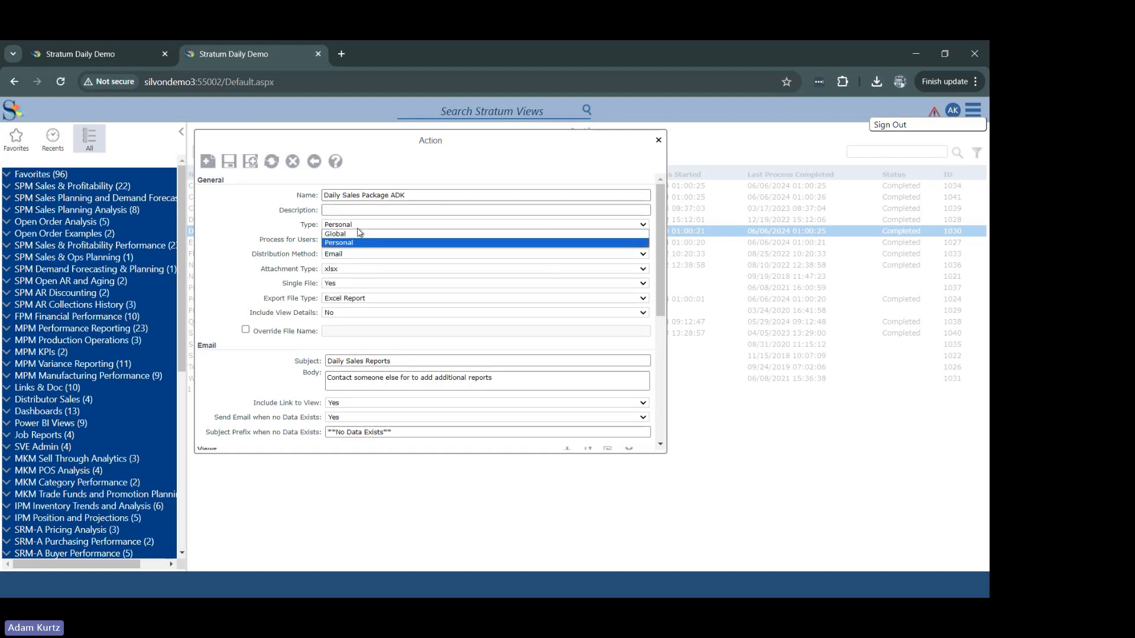
pyautogui.click(282, 233)
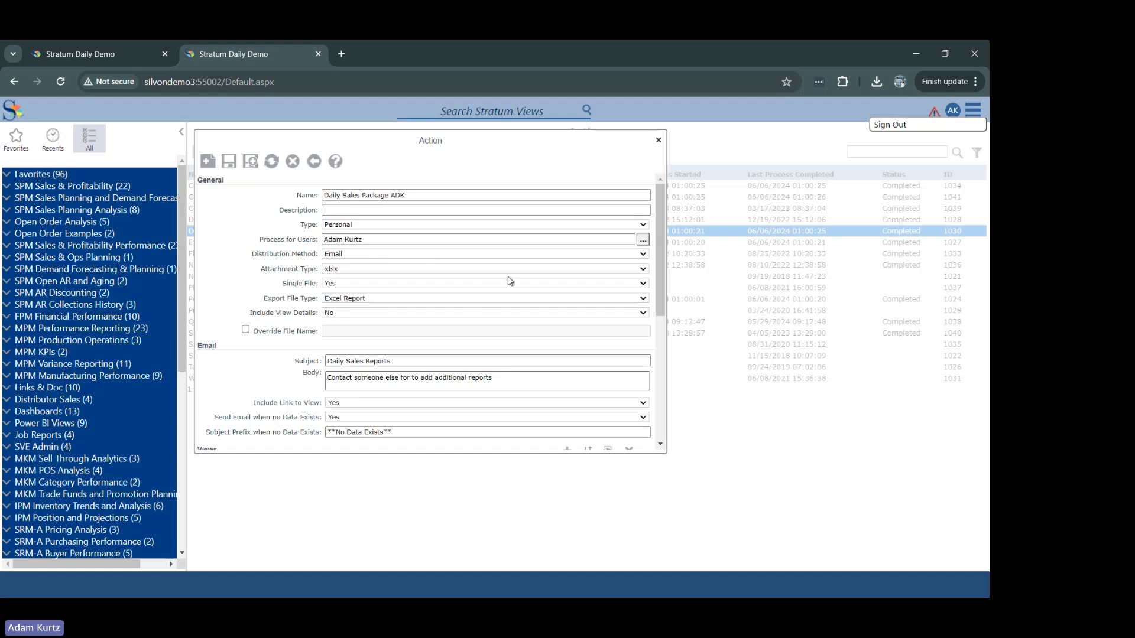
# - In the action's Process for Users selection, find all viewer user profiles and add the second listed profile to the selected users
pyautogui.click(642, 239)
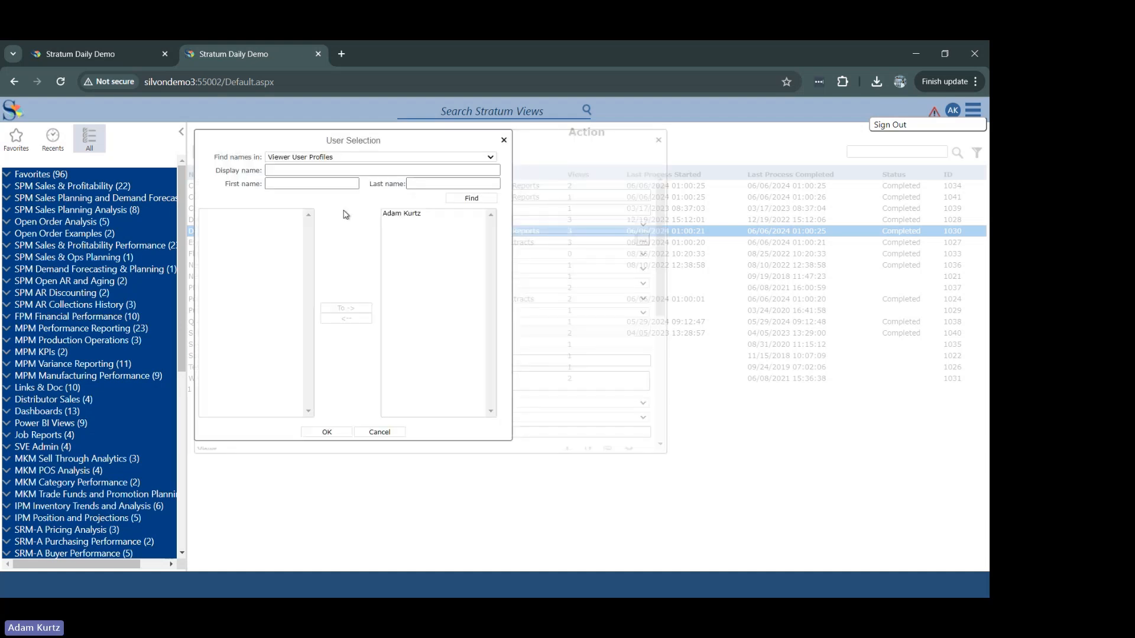
pyautogui.click(460, 200)
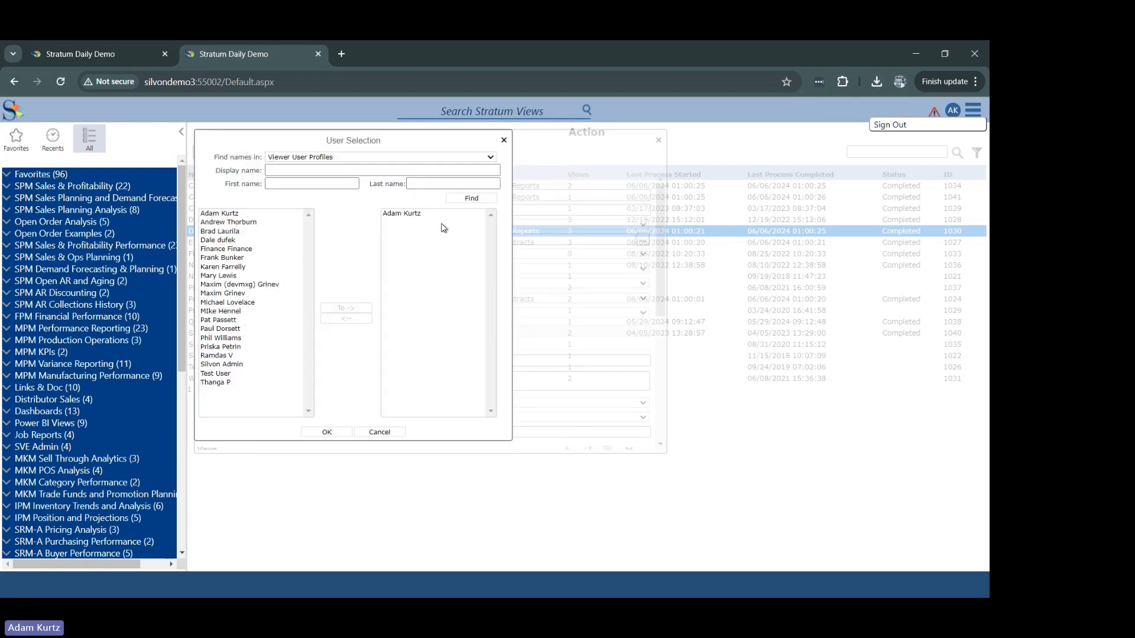
pyautogui.doubleClick(255, 223)
pyautogui.click(255, 223)
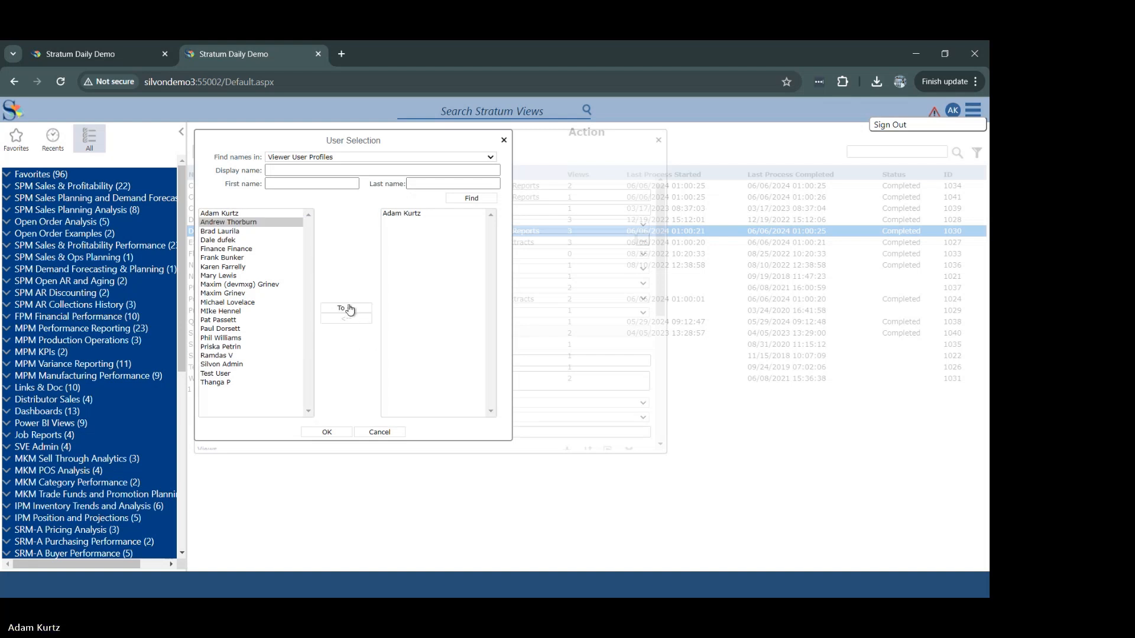
pyautogui.click(277, 223)
pyautogui.click(278, 224)
pyautogui.click(278, 223)
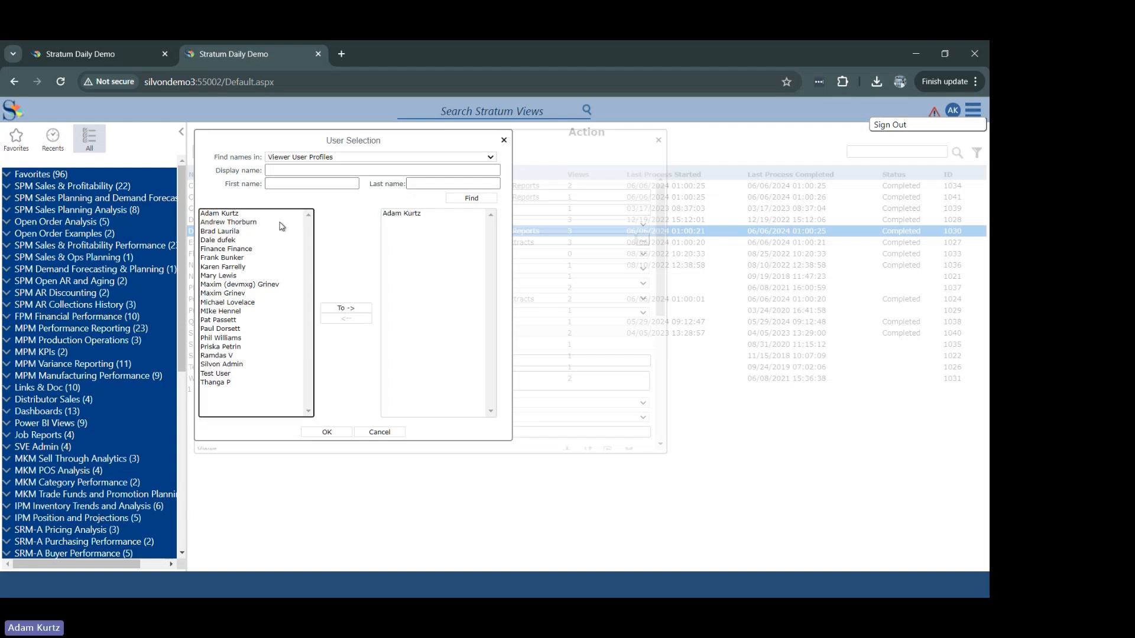
pyautogui.click(277, 223)
pyautogui.click(351, 316)
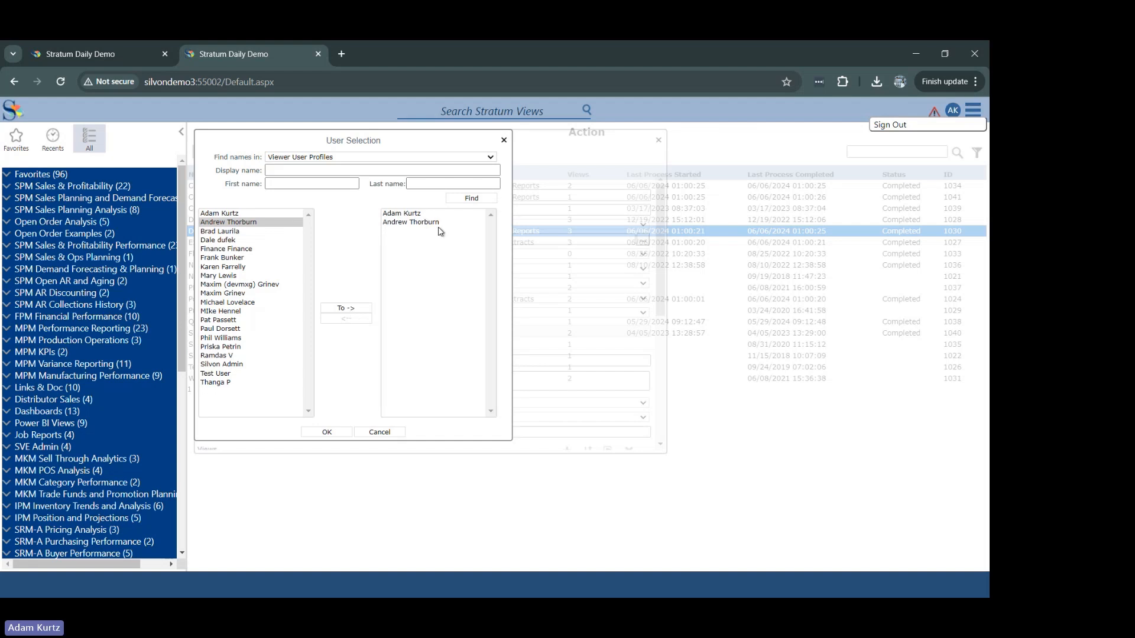
# - Try adding the sixth listed profile to the action's selected users, and cancel the user selection
pyautogui.click(247, 260)
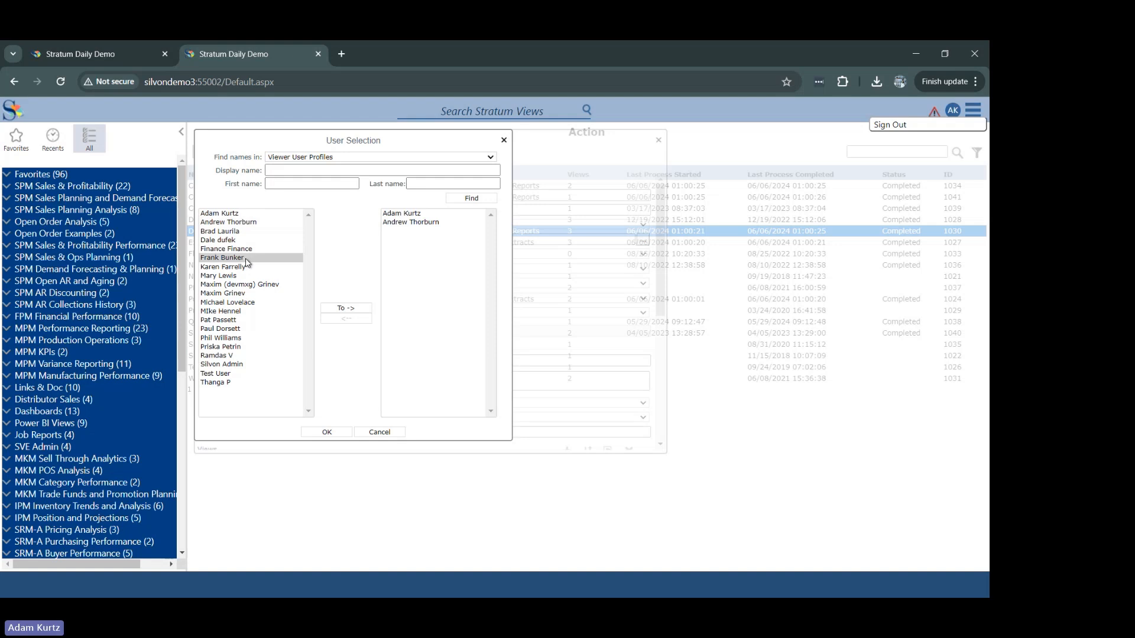
pyautogui.click(348, 308)
pyautogui.click(380, 433)
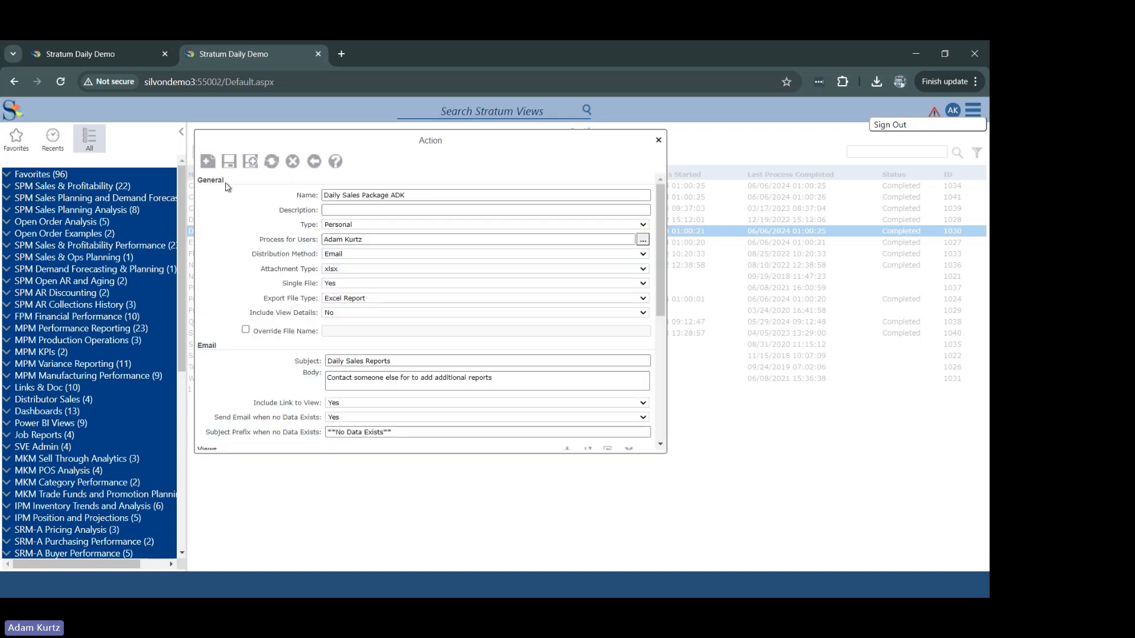
# - Inspect the action's available Distribution Method, Attachment Type, Single File and Export File Type options without changing them
pyautogui.click(346, 254)
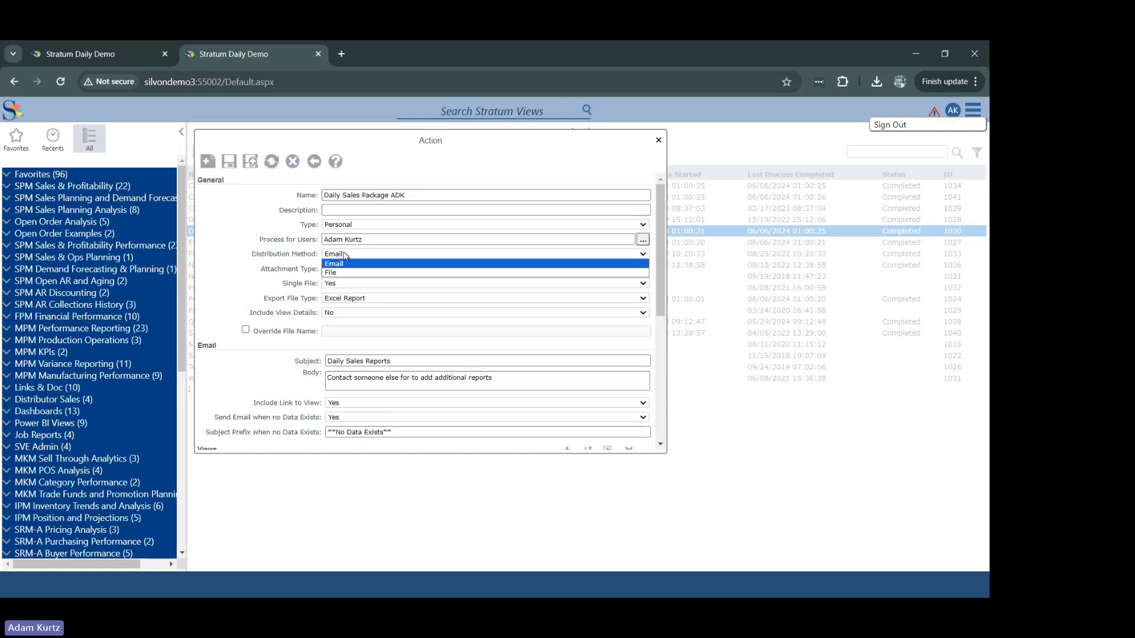
pyautogui.click(345, 253)
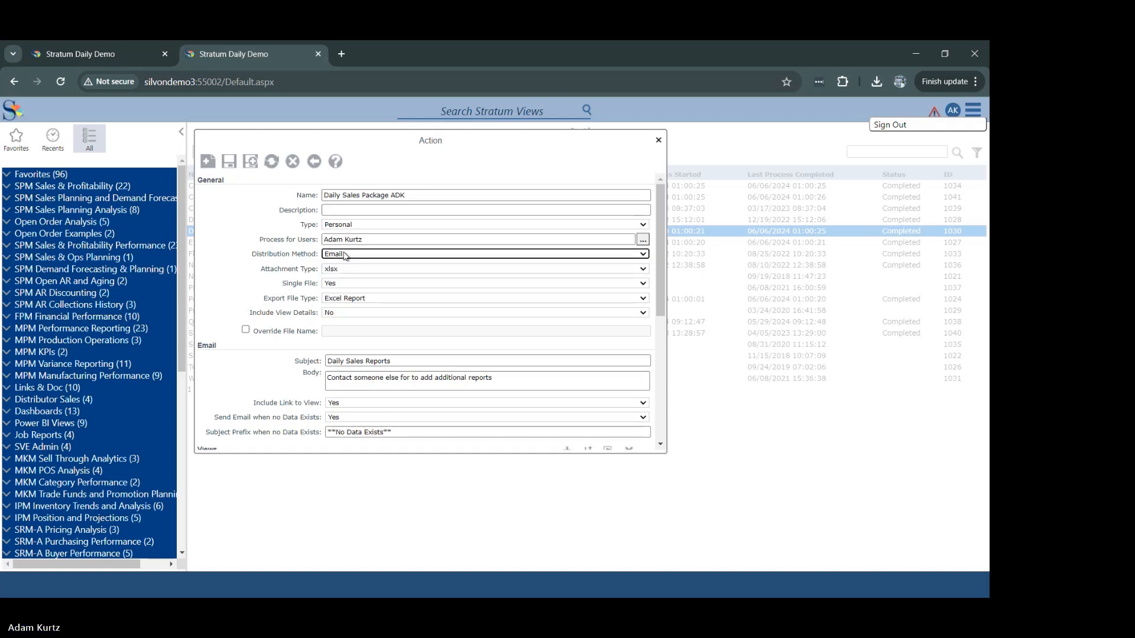
pyautogui.click(371, 270)
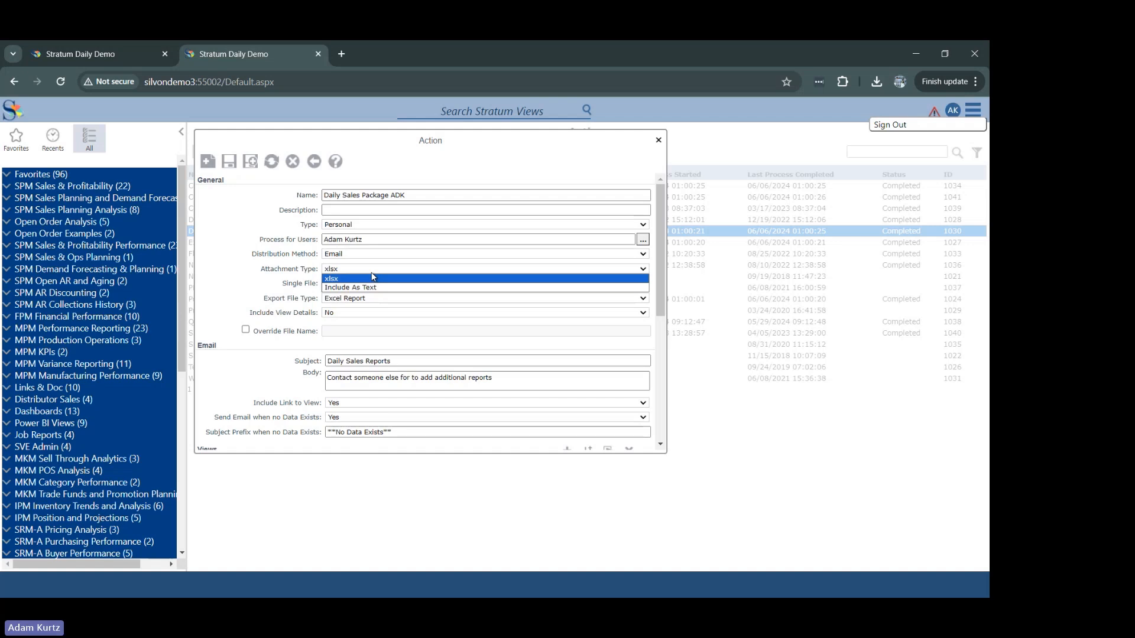
pyautogui.click(373, 277)
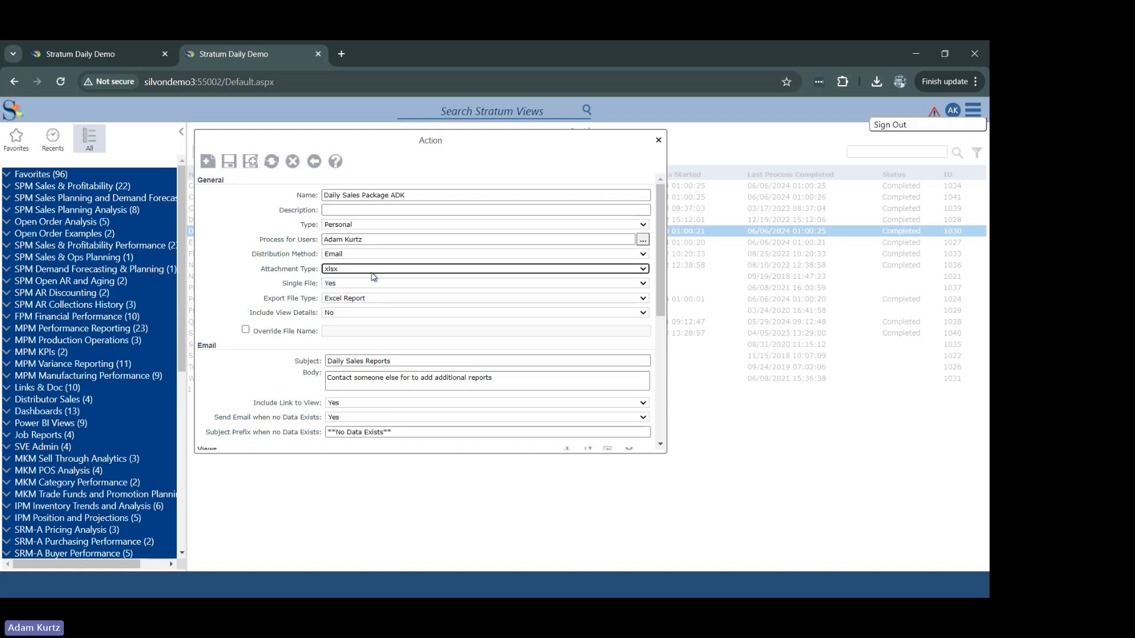
pyautogui.click(341, 284)
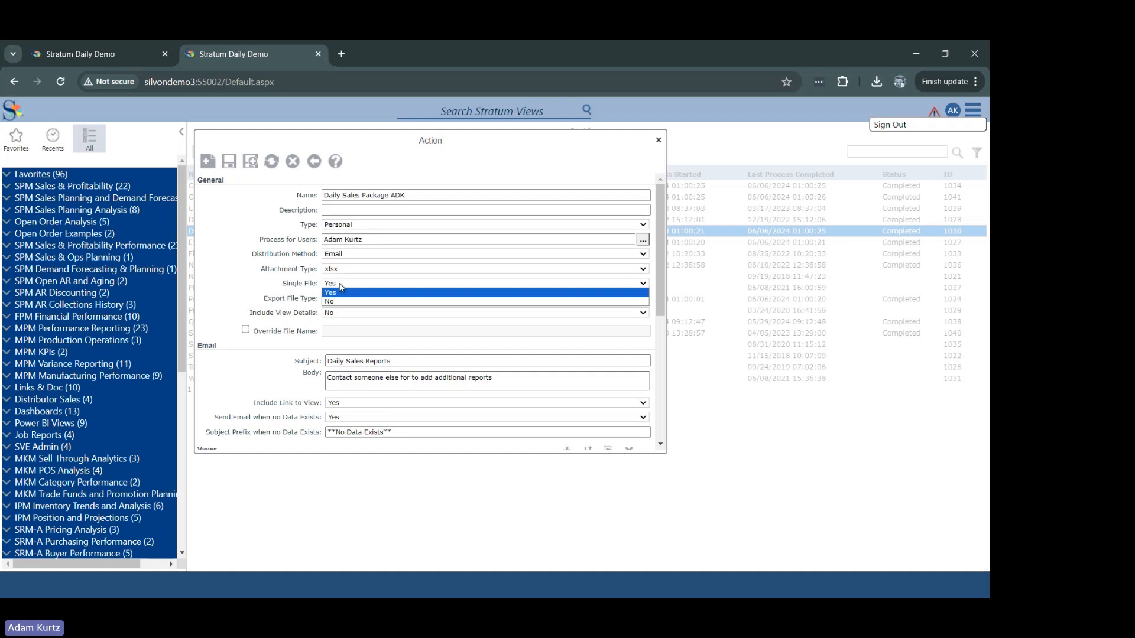
pyautogui.click(340, 284)
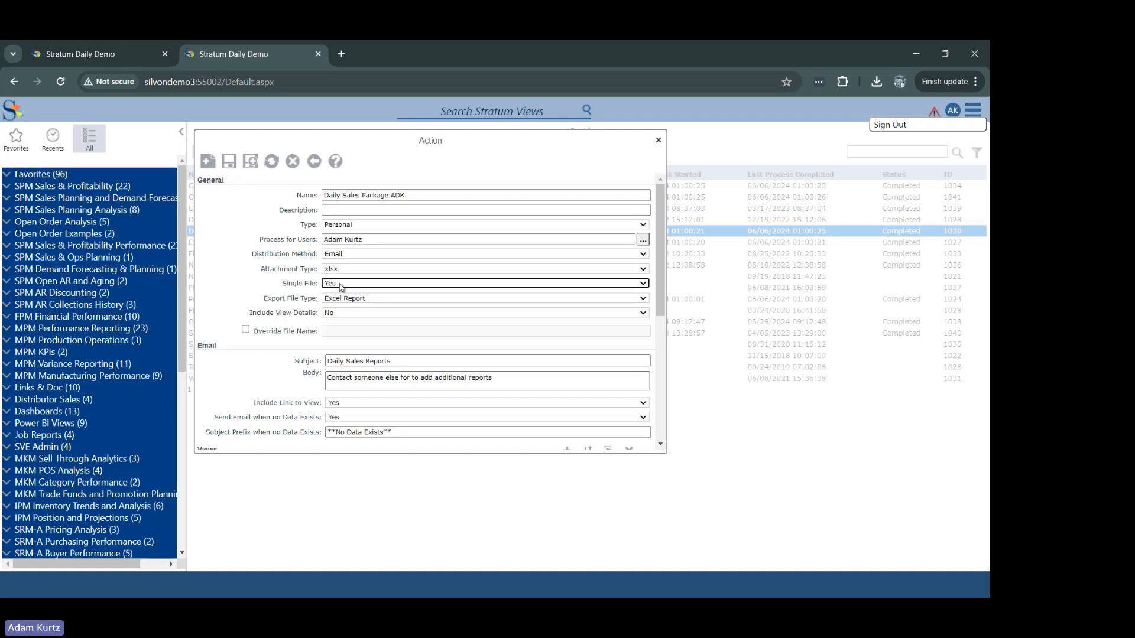
pyautogui.click(358, 298)
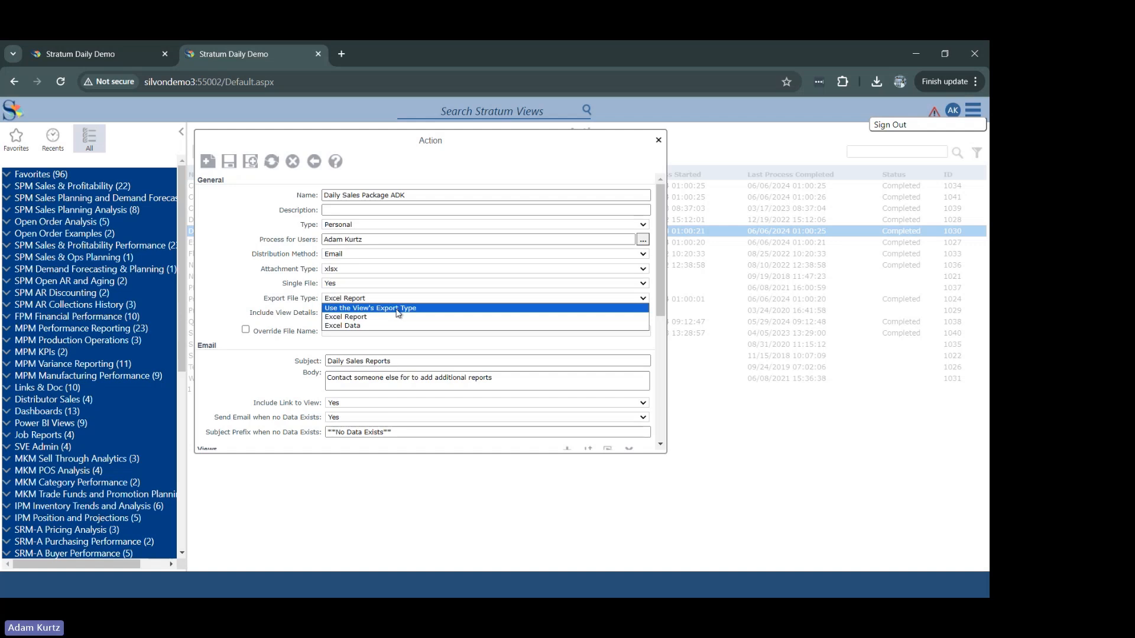
pyautogui.click(281, 345)
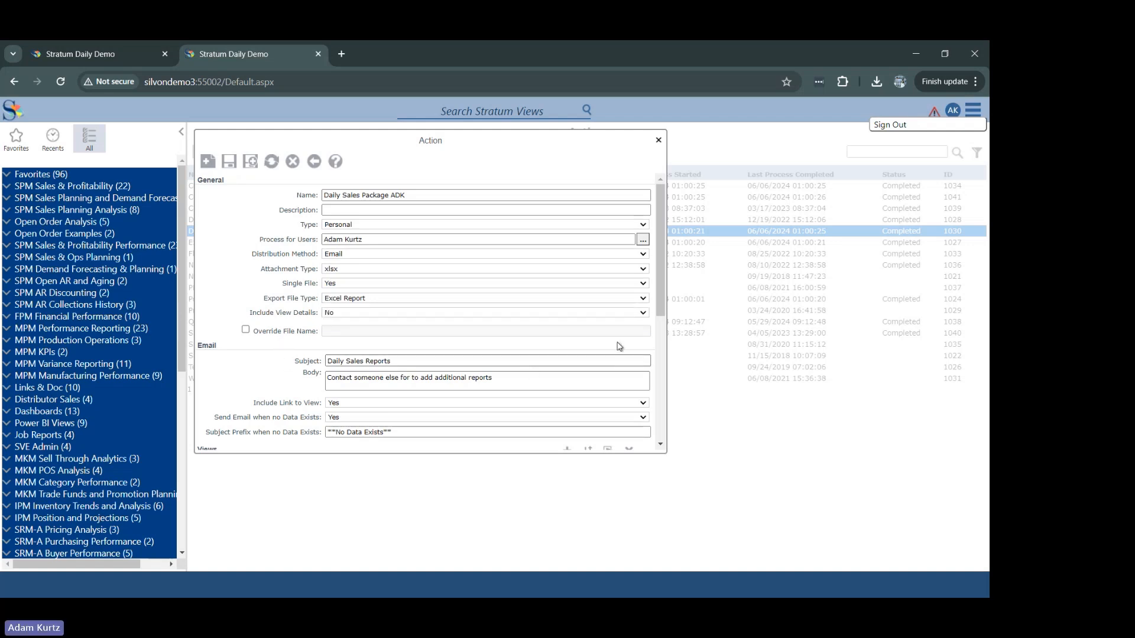
# - Review the action's email settings and the options for Send Email when no Data Exists without changing them
pyautogui.moveTo(662, 295); pyautogui.dragTo(664, 332)
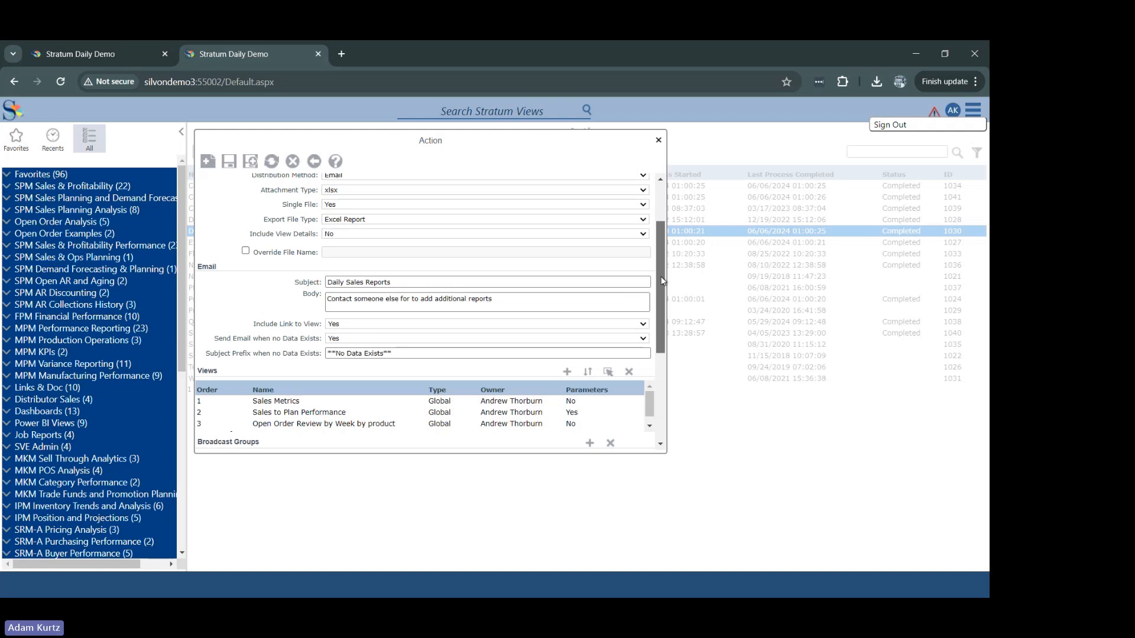
pyautogui.scroll(-1, 663, 281)
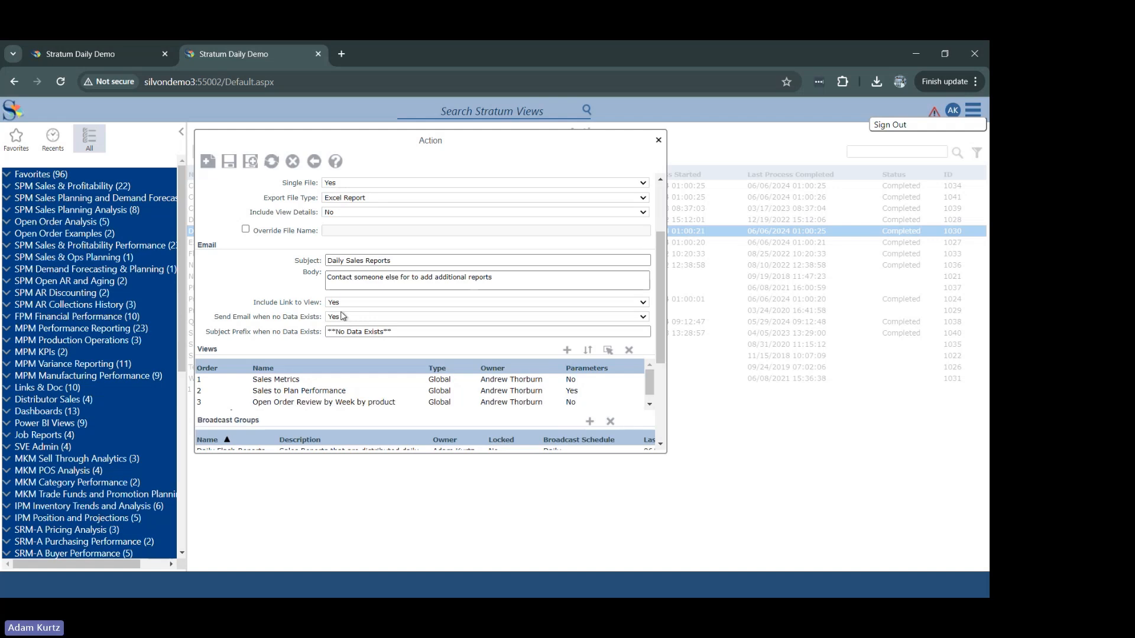
pyautogui.click(341, 318)
pyautogui.click(342, 319)
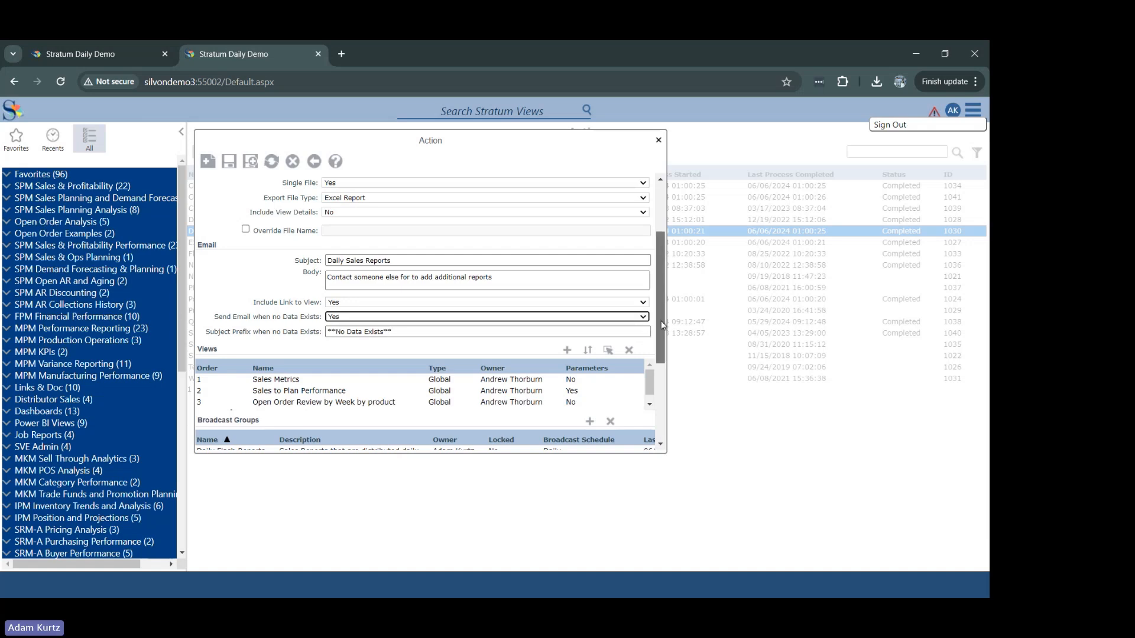
# - Select Sales to Plan Performance in the action's views, search the views available to add for "sales", and exit without adding any
pyautogui.moveTo(661, 325); pyautogui.dragTo(667, 364)
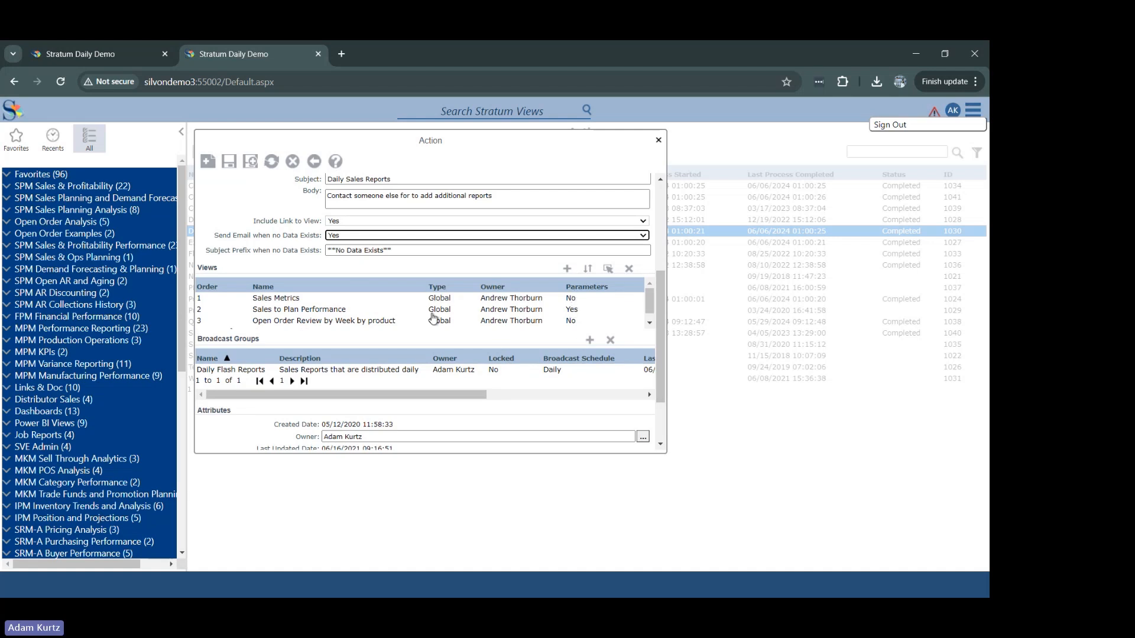
pyautogui.click(392, 310)
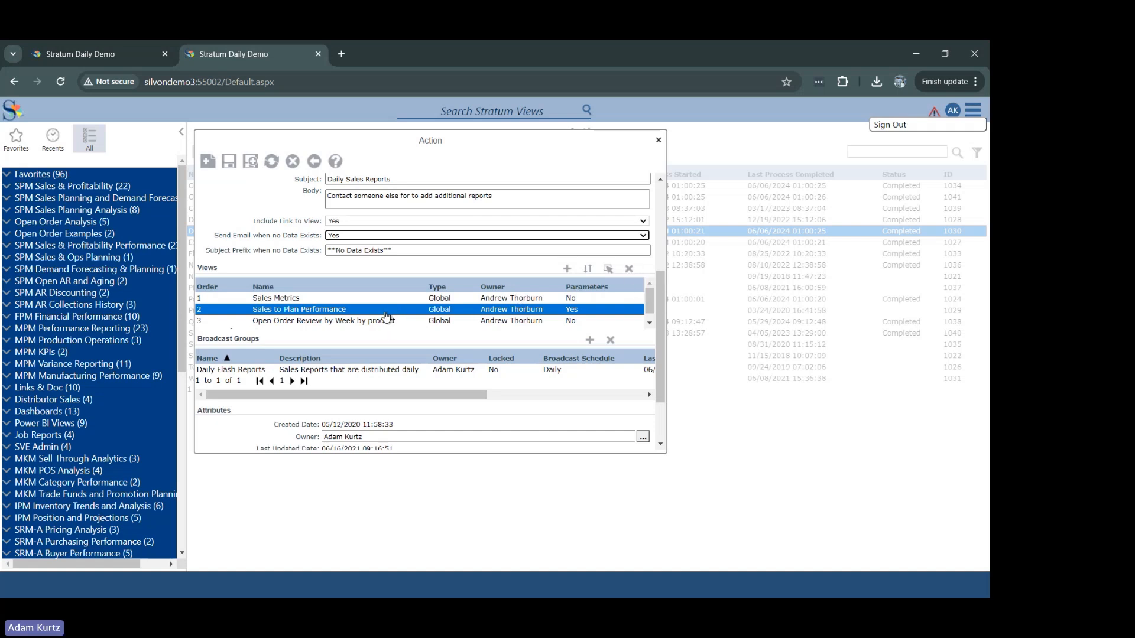
pyautogui.click(569, 269)
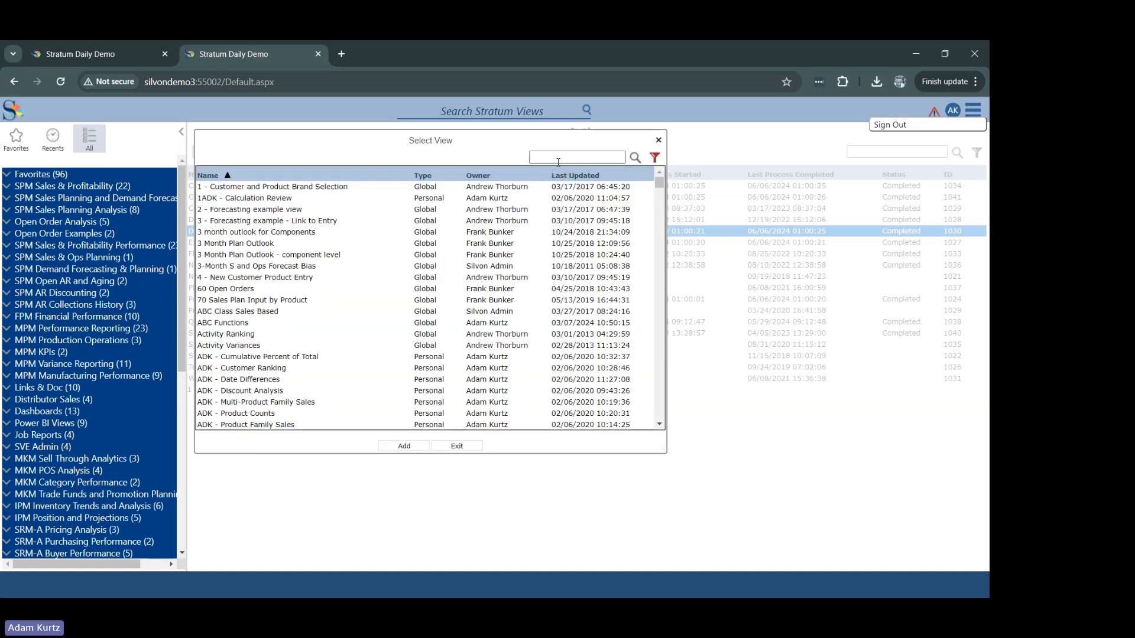
pyautogui.click(558, 157)
pyautogui.write('sales')
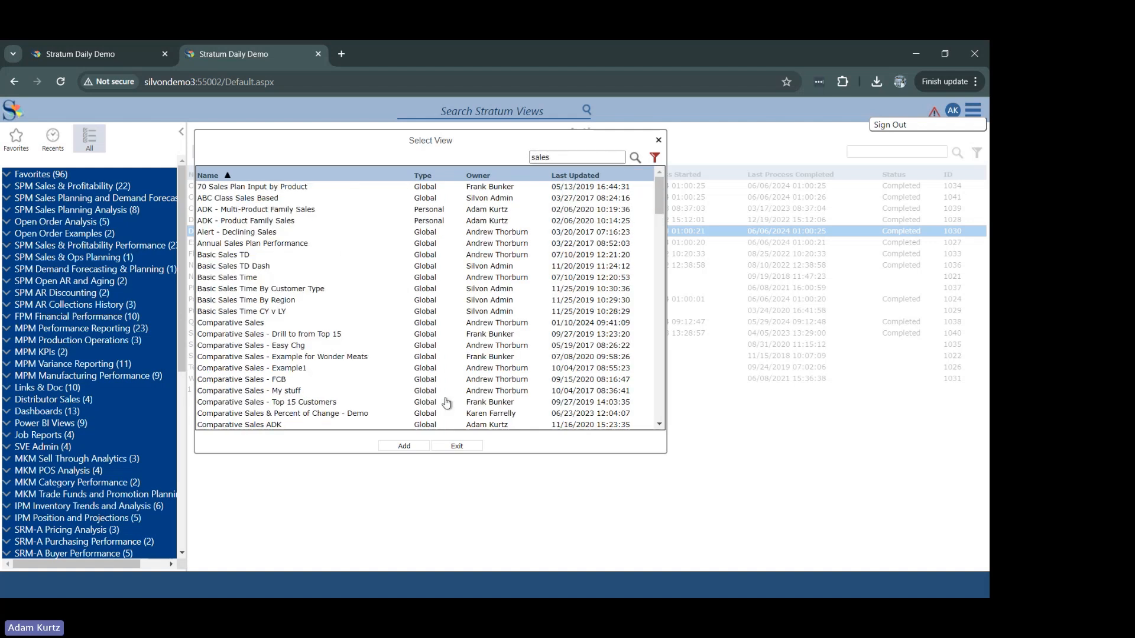
pyautogui.click(459, 447)
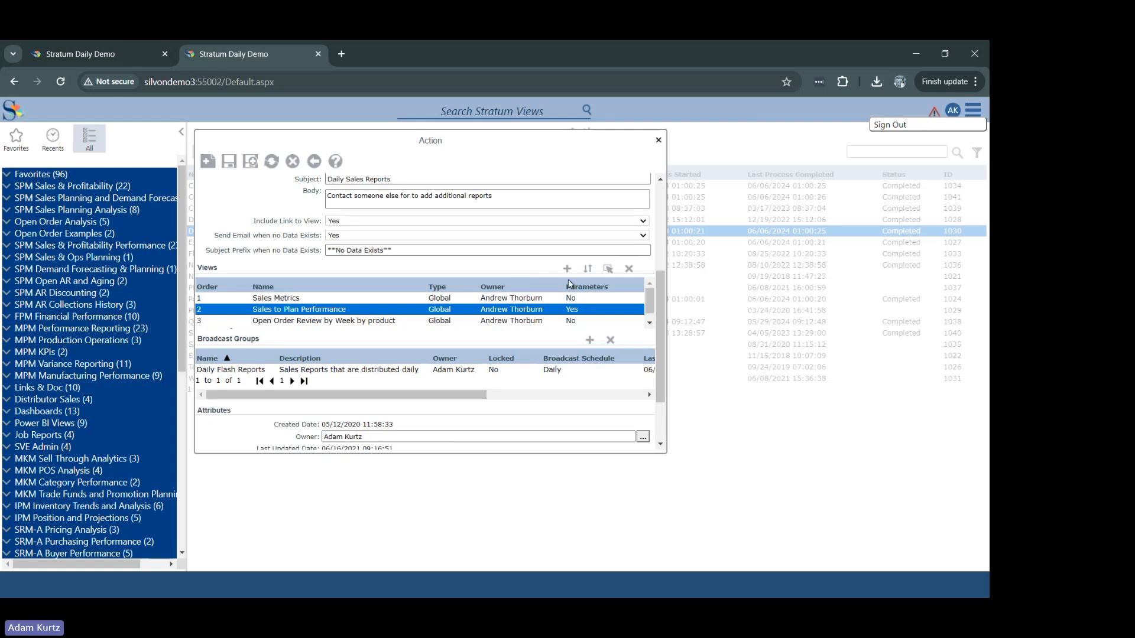
# - Review the action's Daily Flash Reports broadcast group and its attributes, and return to the Action list
pyautogui.moveTo(663, 290); pyautogui.dragTo(671, 327)
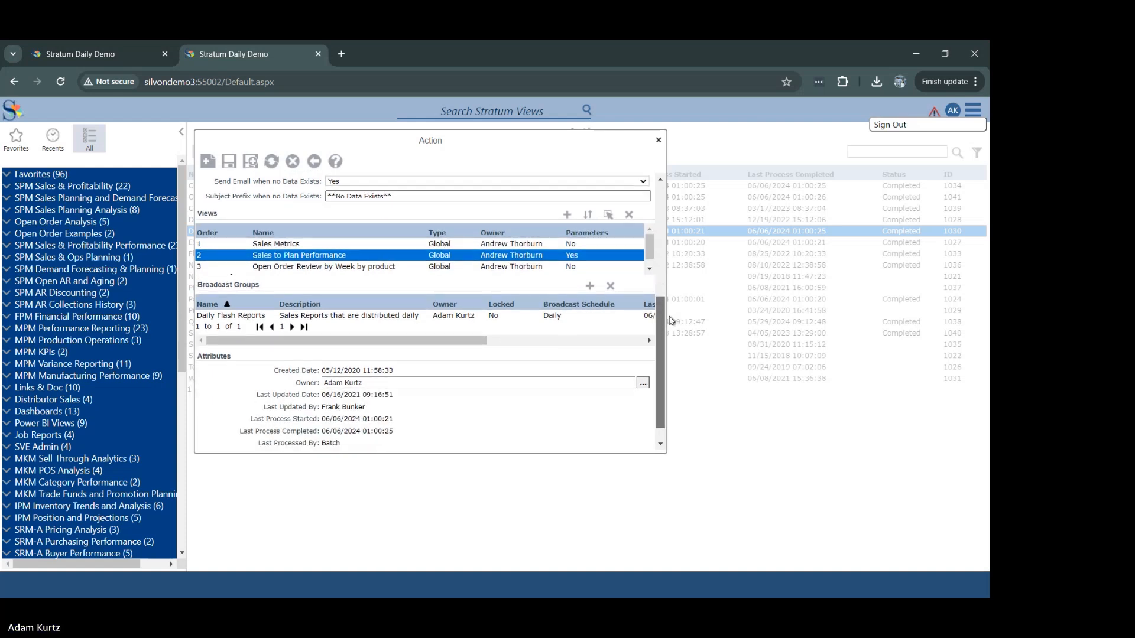
pyautogui.click(376, 319)
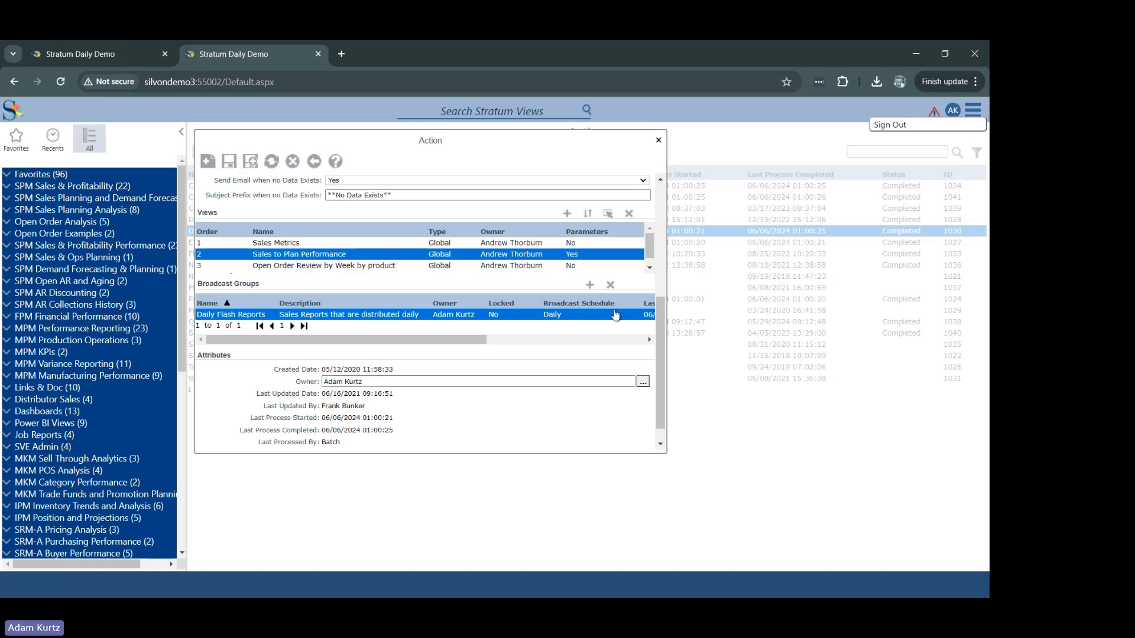
pyautogui.moveTo(657, 313); pyautogui.dragTo(656, 324)
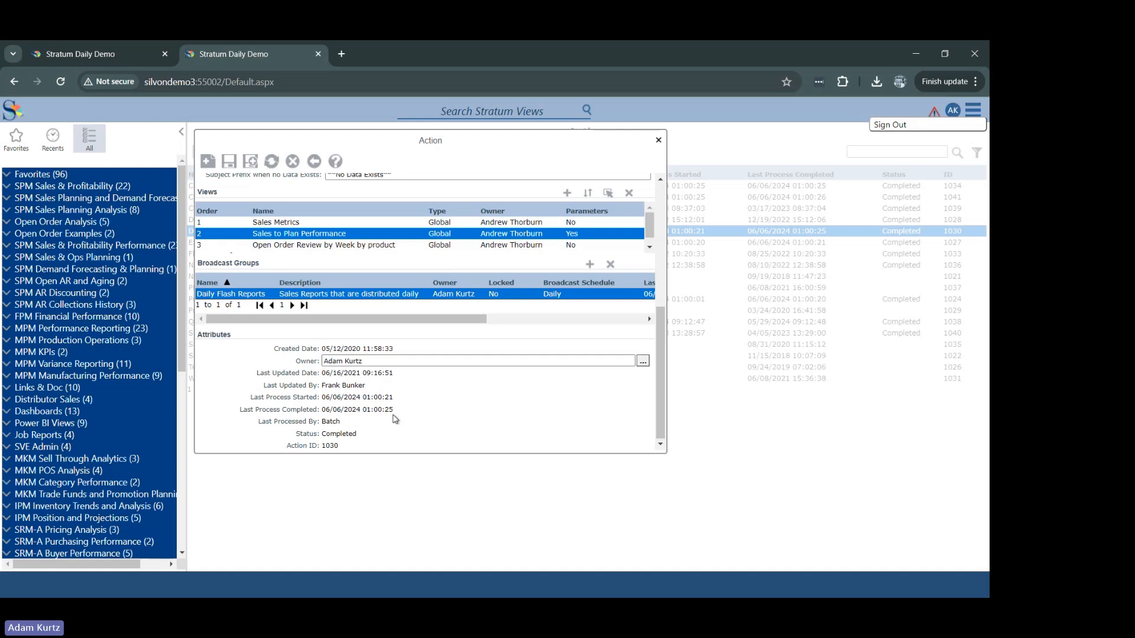
pyautogui.click(313, 162)
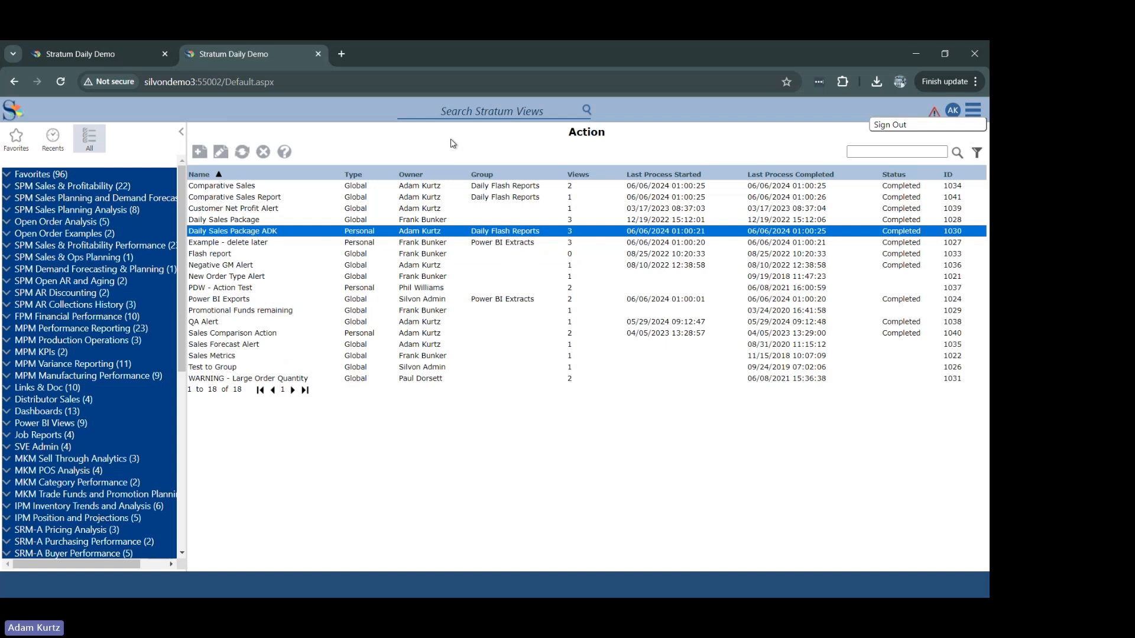
# - Open the QA Alert action for editing and review its email, view and broadcast group settings
pyautogui.click(276, 324)
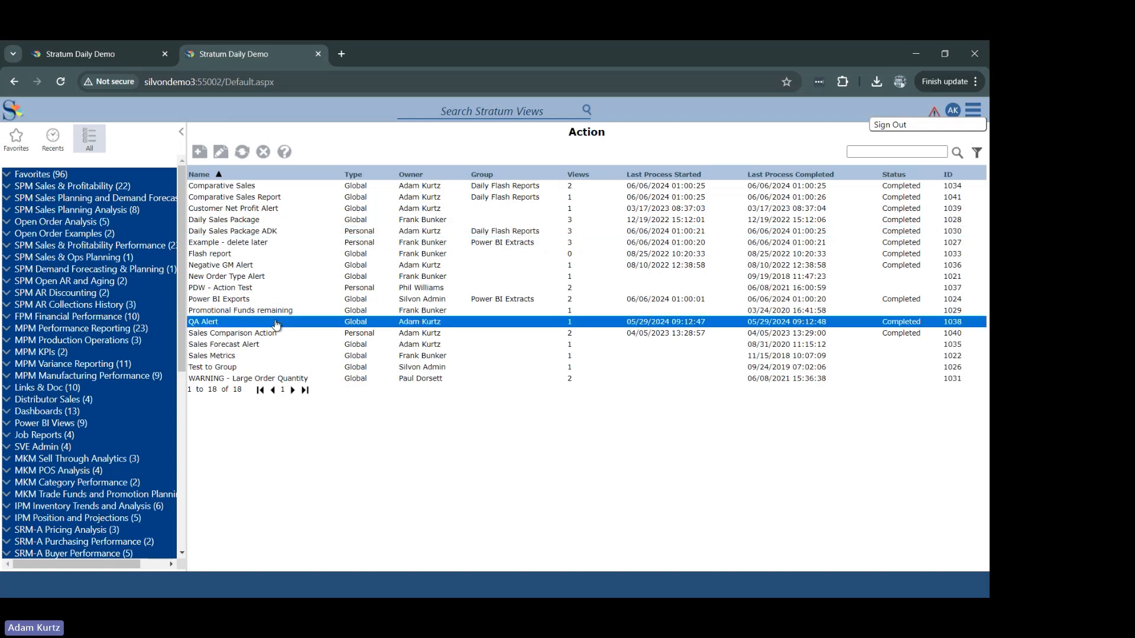
pyautogui.doubleClick(357, 324)
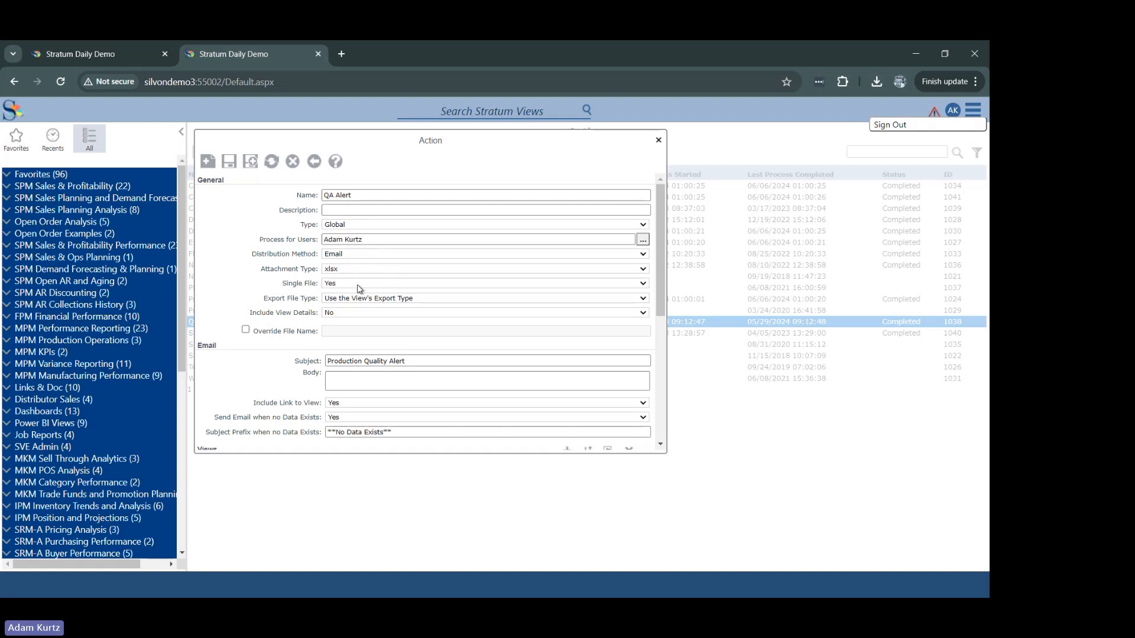
pyautogui.moveTo(661, 271); pyautogui.dragTo(652, 347)
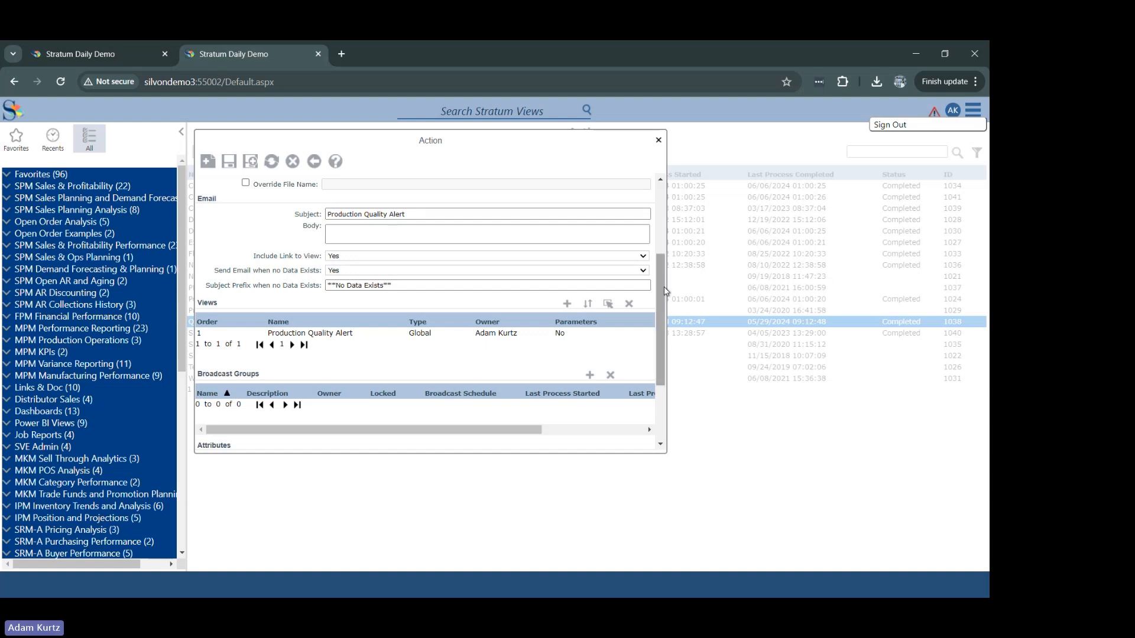
pyautogui.moveTo(661, 293); pyautogui.dragTo(665, 320)
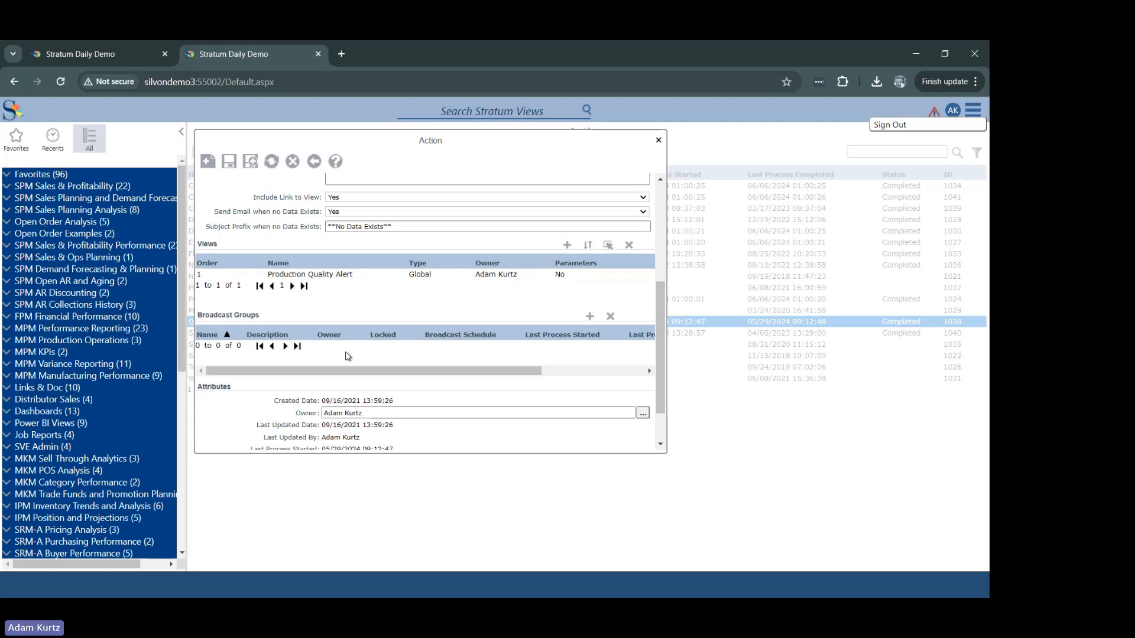
# - Add the Daily Flash Reports broadcast group to the QA Alert action, save the action, and check the group's schedule details
pyautogui.click(590, 317)
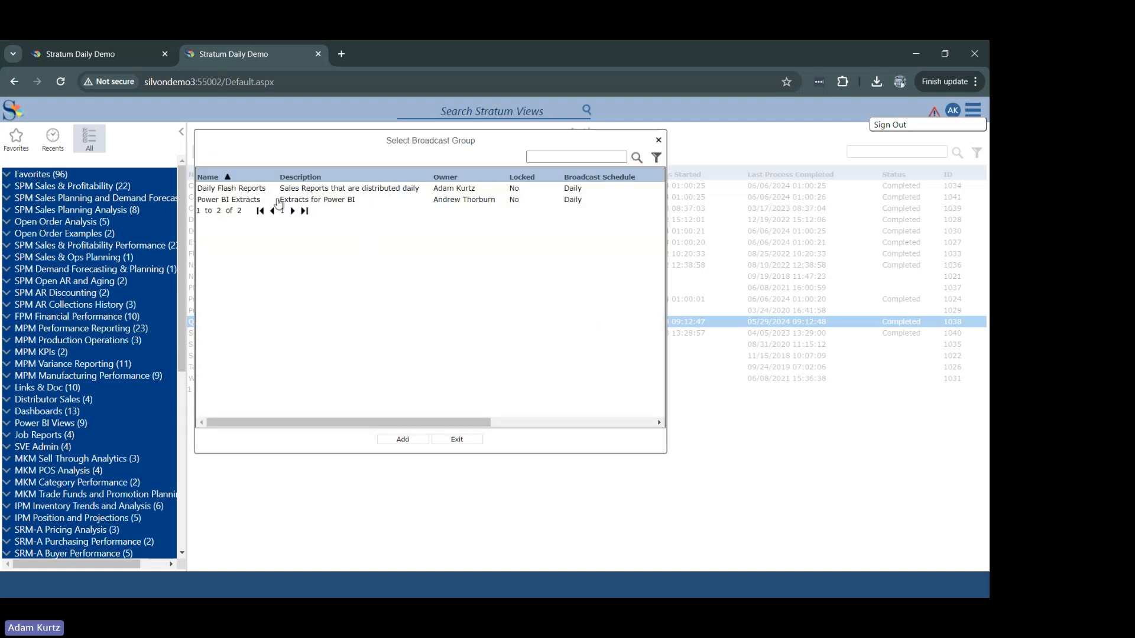
pyautogui.click(289, 192)
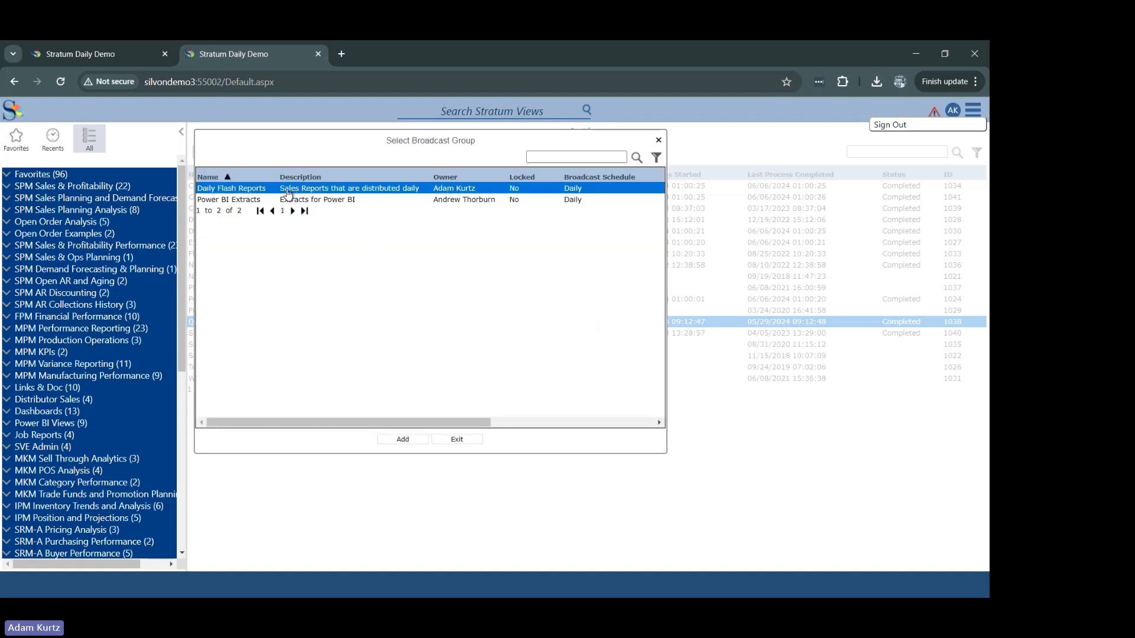
pyautogui.click(408, 442)
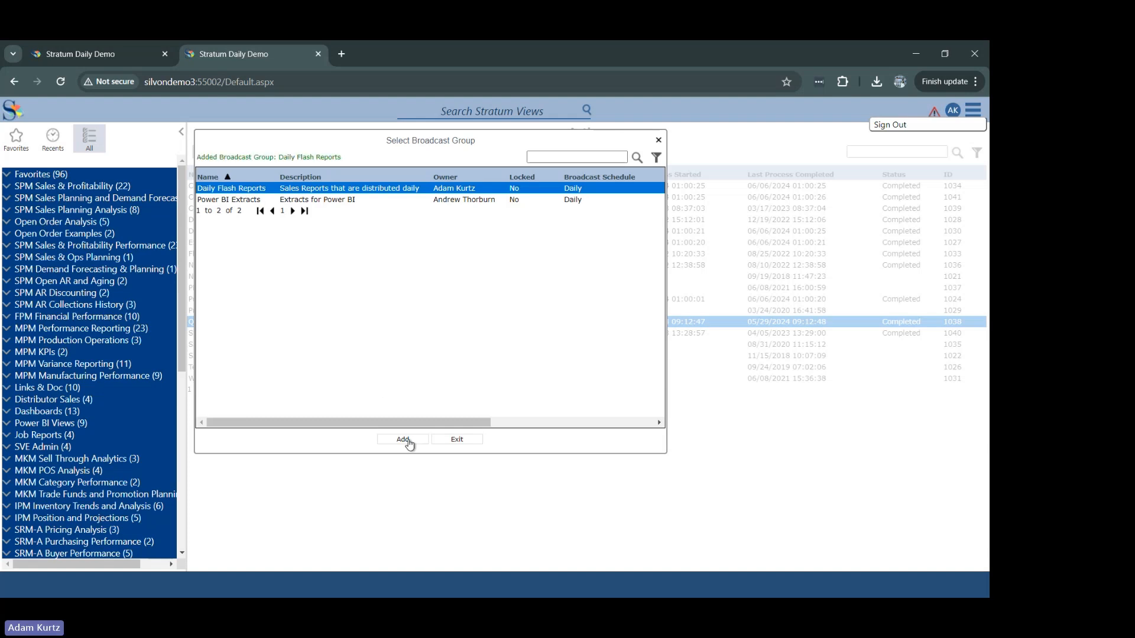
pyautogui.click(449, 440)
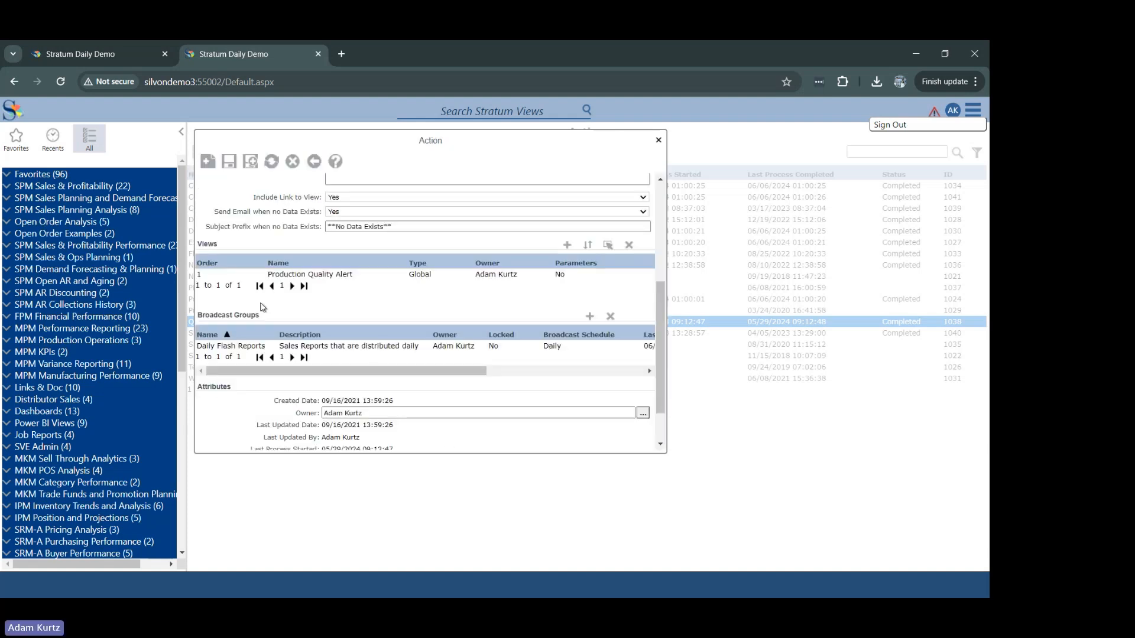
pyautogui.click(230, 165)
pyautogui.moveTo(432, 372); pyautogui.dragTo(482, 372)
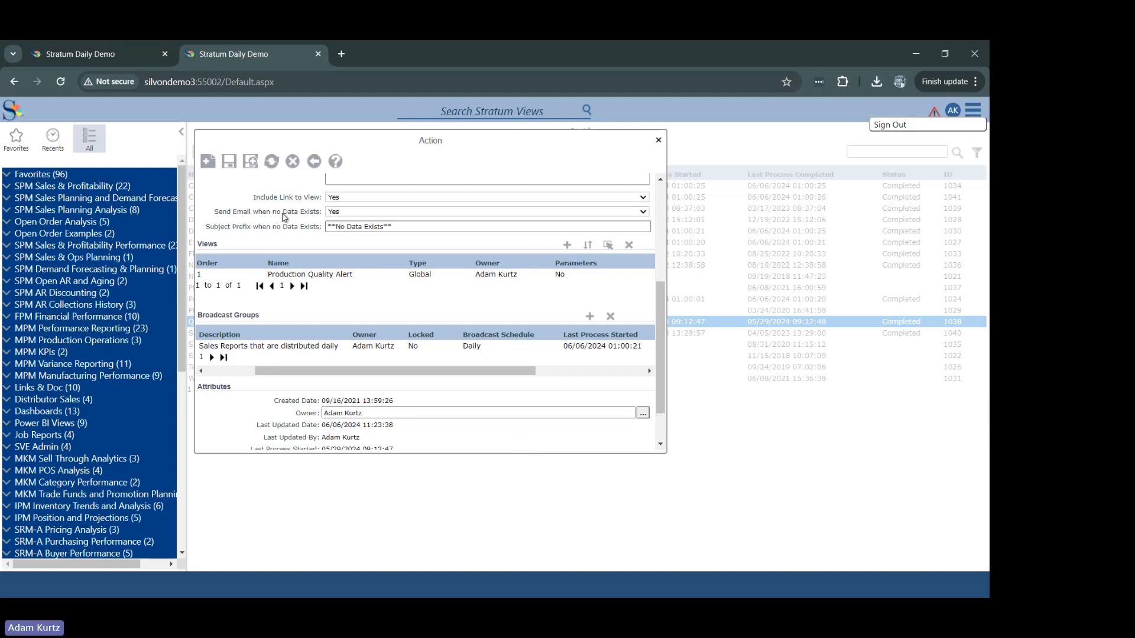
# - Set Send Email when no Data Exists to No for the QA Alert action and return to the Action list
pyautogui.click(348, 213)
pyautogui.click(348, 229)
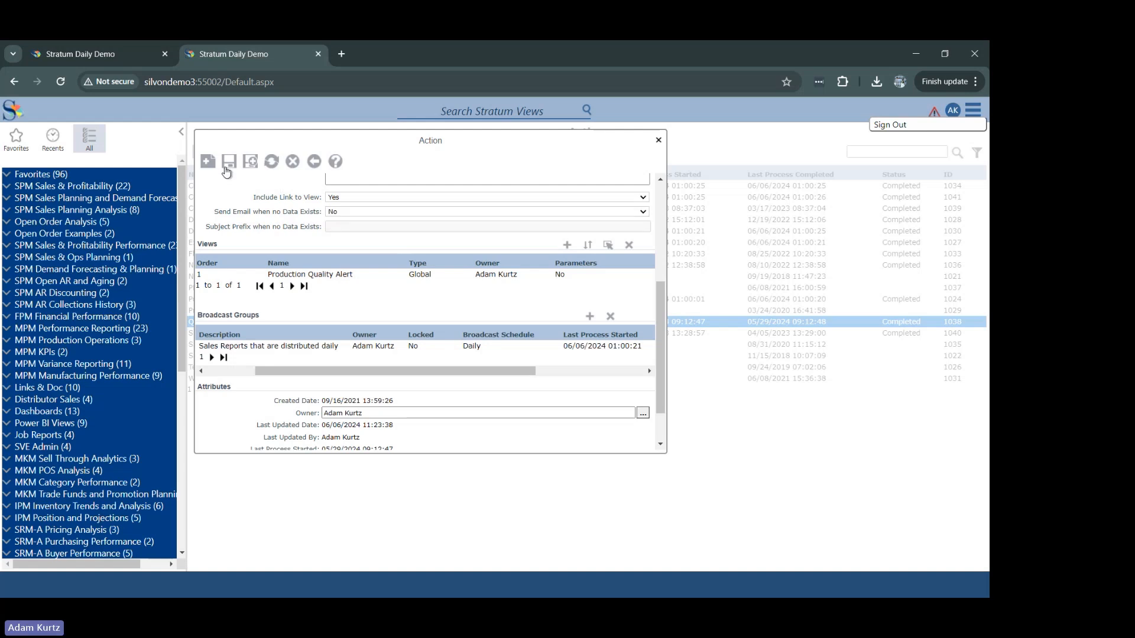
pyautogui.moveTo(663, 286); pyautogui.dragTo(664, 249)
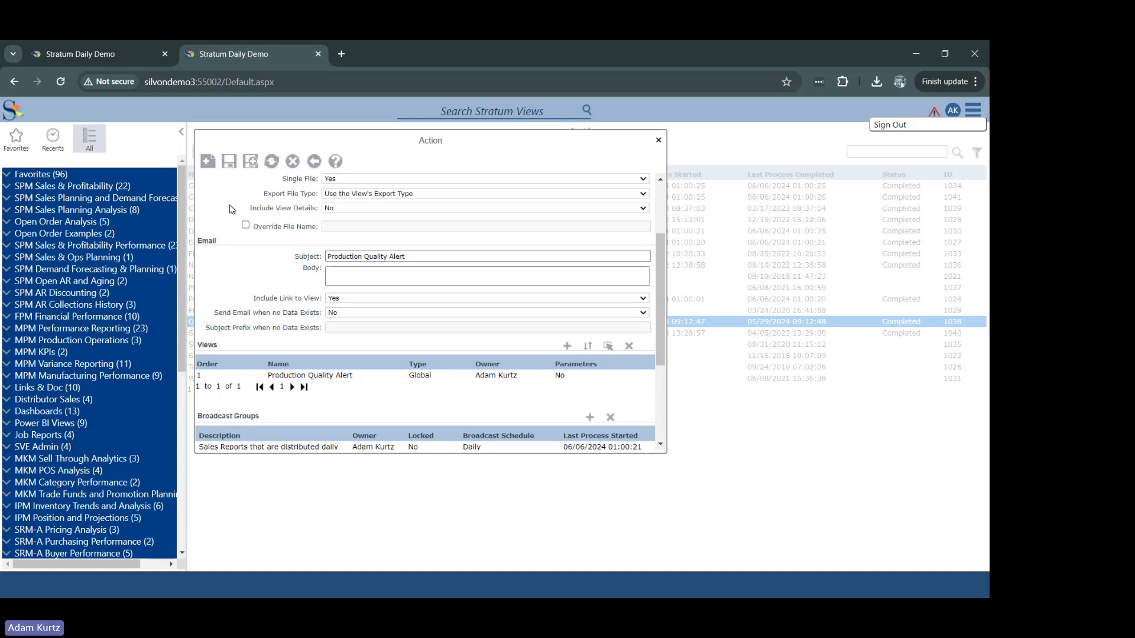
pyautogui.click(314, 161)
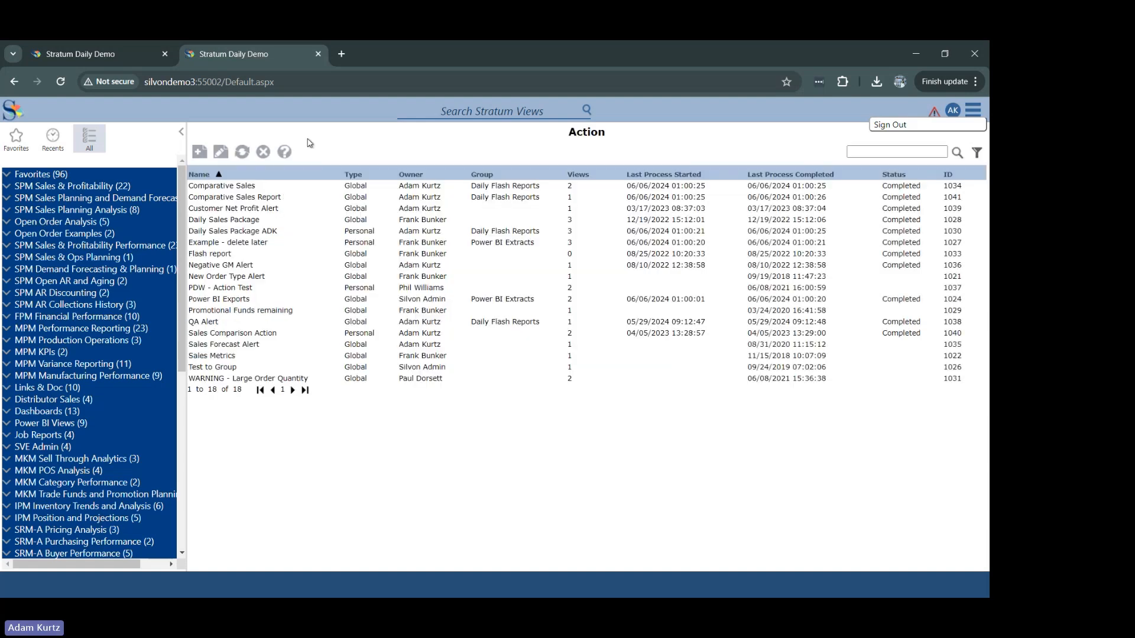
# - Search the Stratum views for production and open the Production Variance view
pyautogui.click(494, 112)
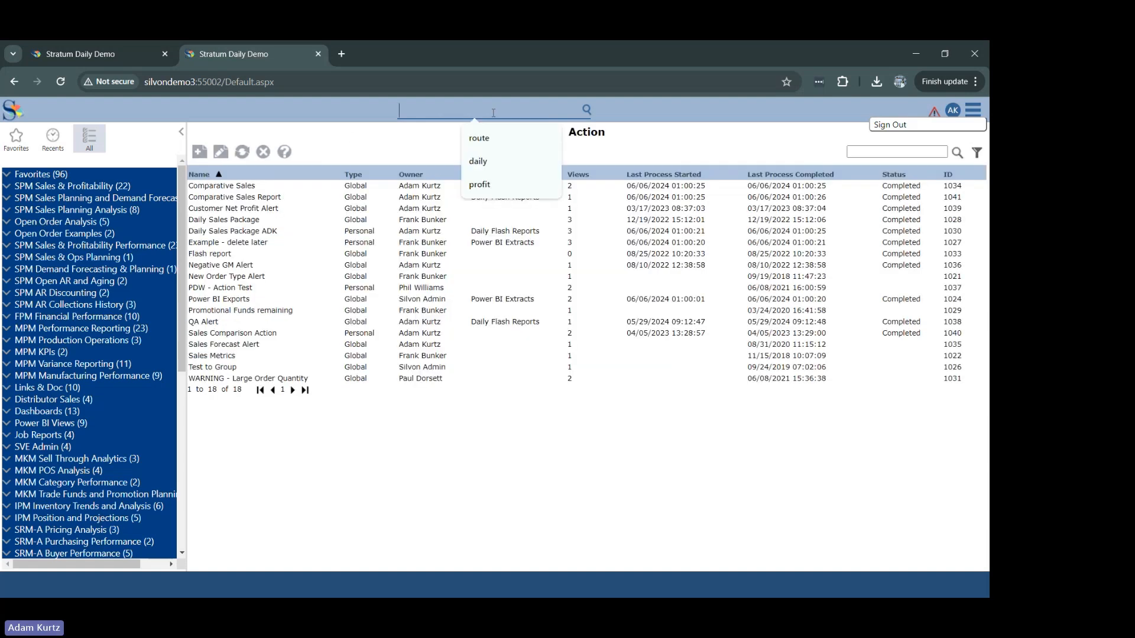
pyautogui.write('produciton')
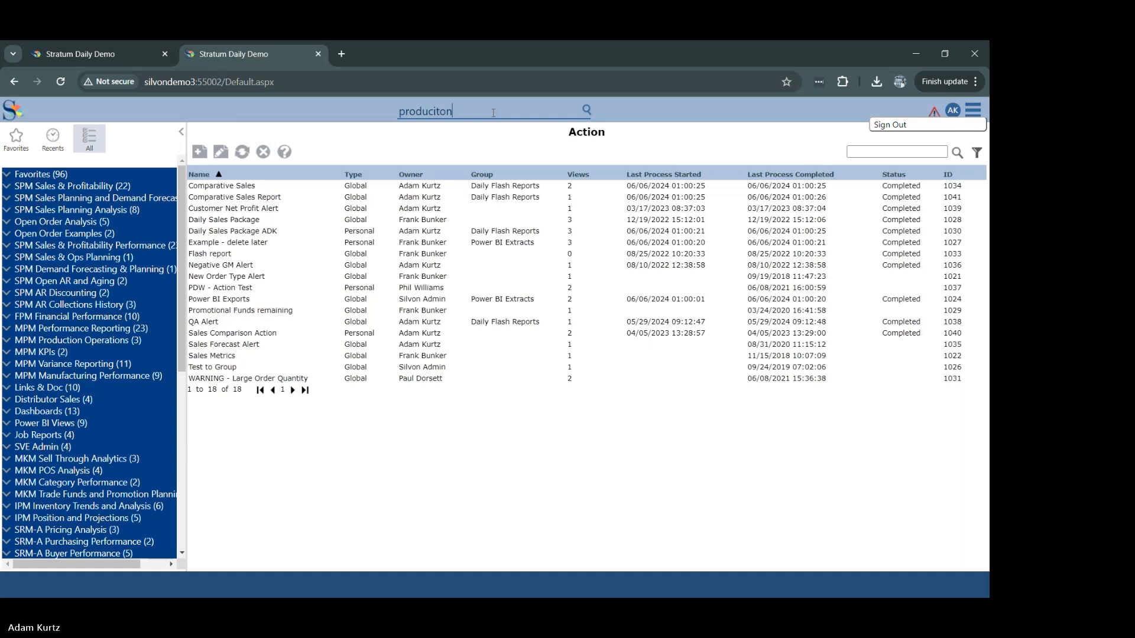
pyautogui.press('BackSpace')
pyautogui.press('BackSpace')
pyautogui.press('BackSpace')
pyautogui.press('BackSpace')
pyautogui.write('tion')
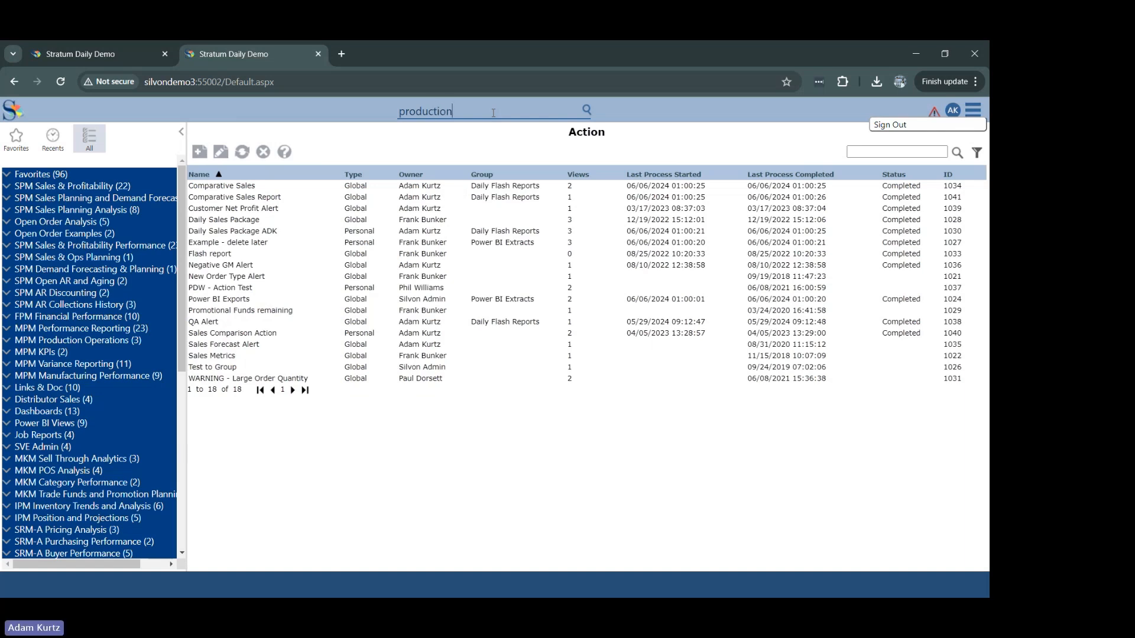
pyautogui.press('Return')
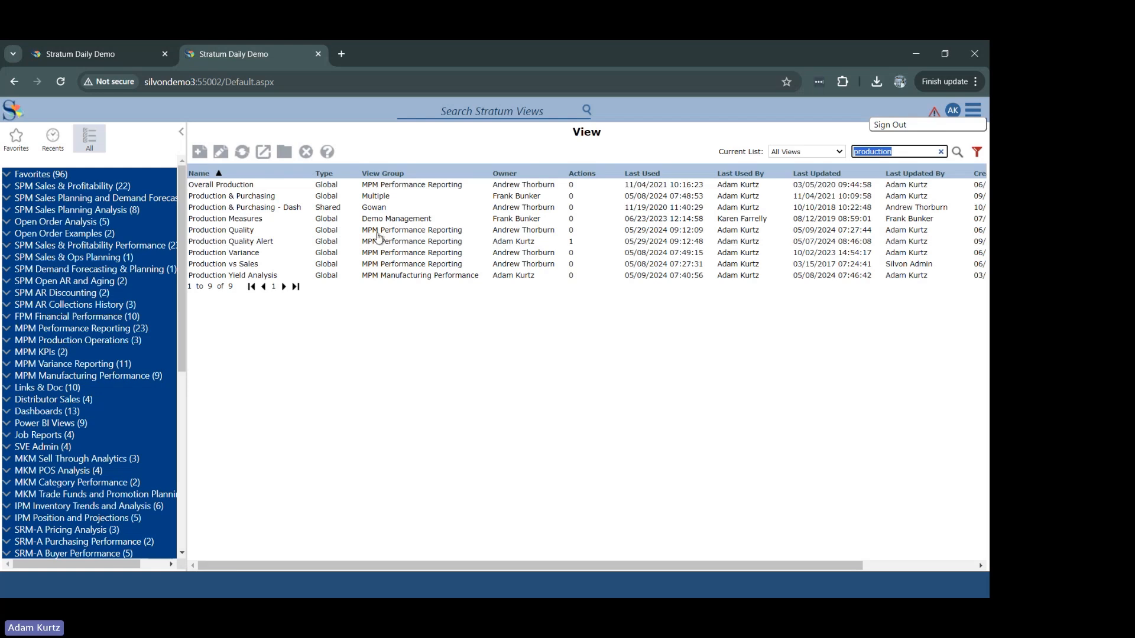
pyautogui.doubleClick(325, 253)
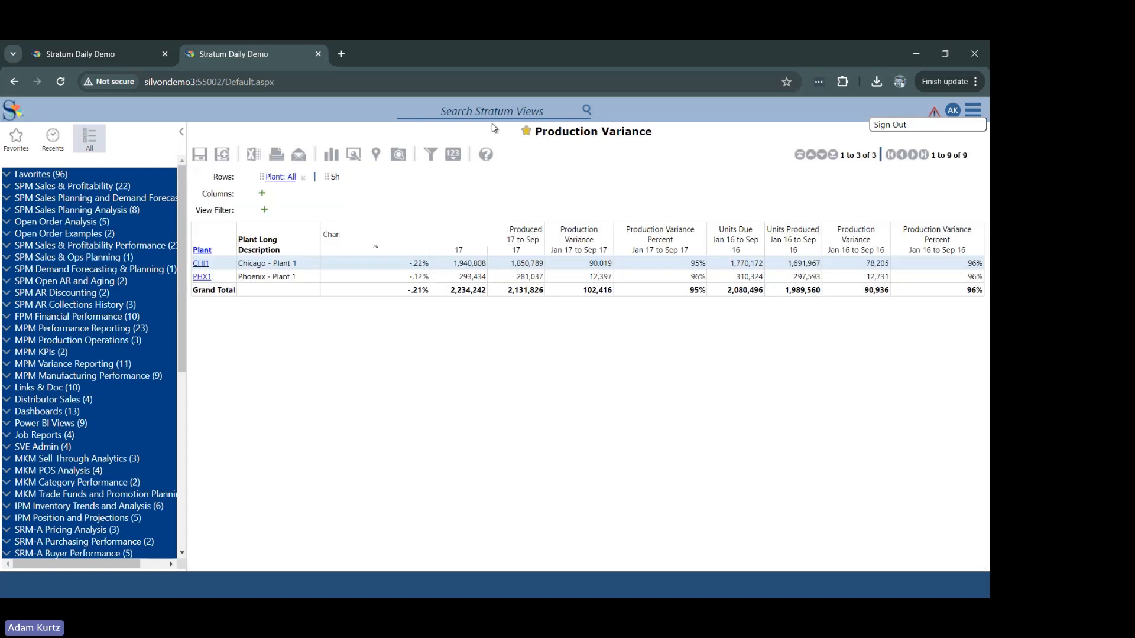
# - Search the Stratum views for production, open the Production Quality Alert view, and collapse the view navigation pane
pyautogui.click(504, 116)
pyautogui.write('produc')
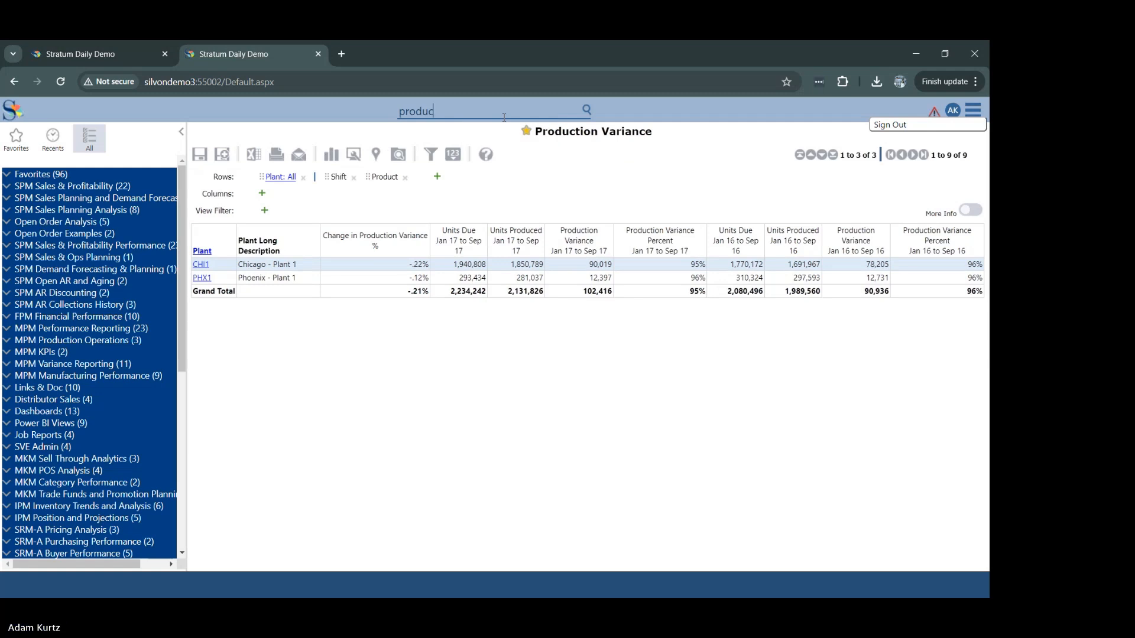
pyautogui.write('tion')
pyautogui.press('Return')
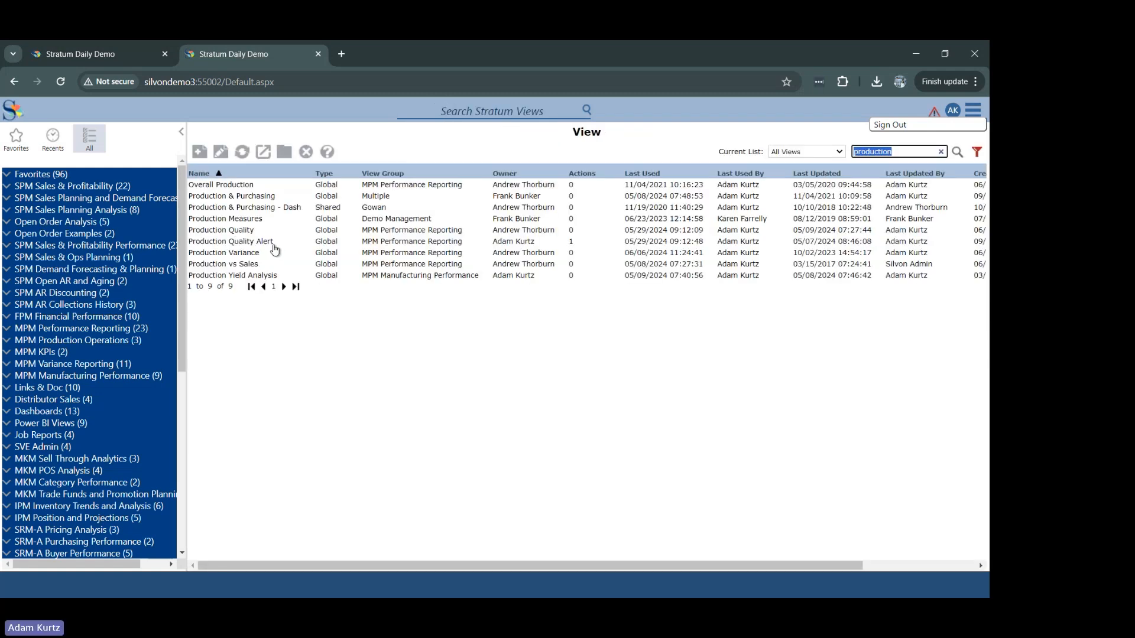
pyautogui.doubleClick(274, 242)
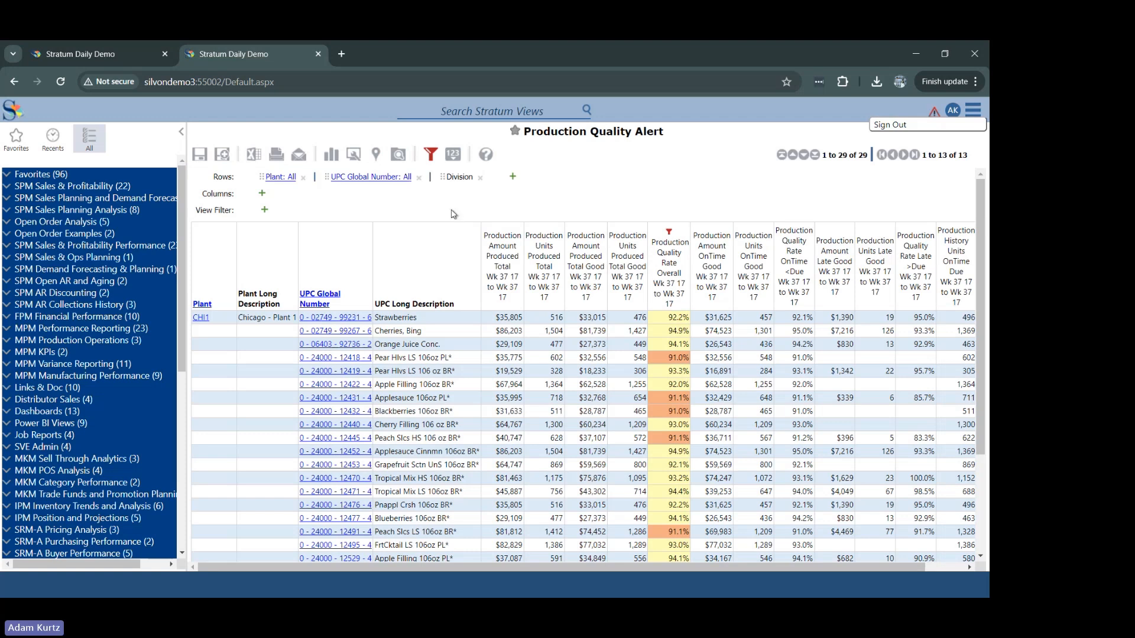
pyautogui.click(181, 131)
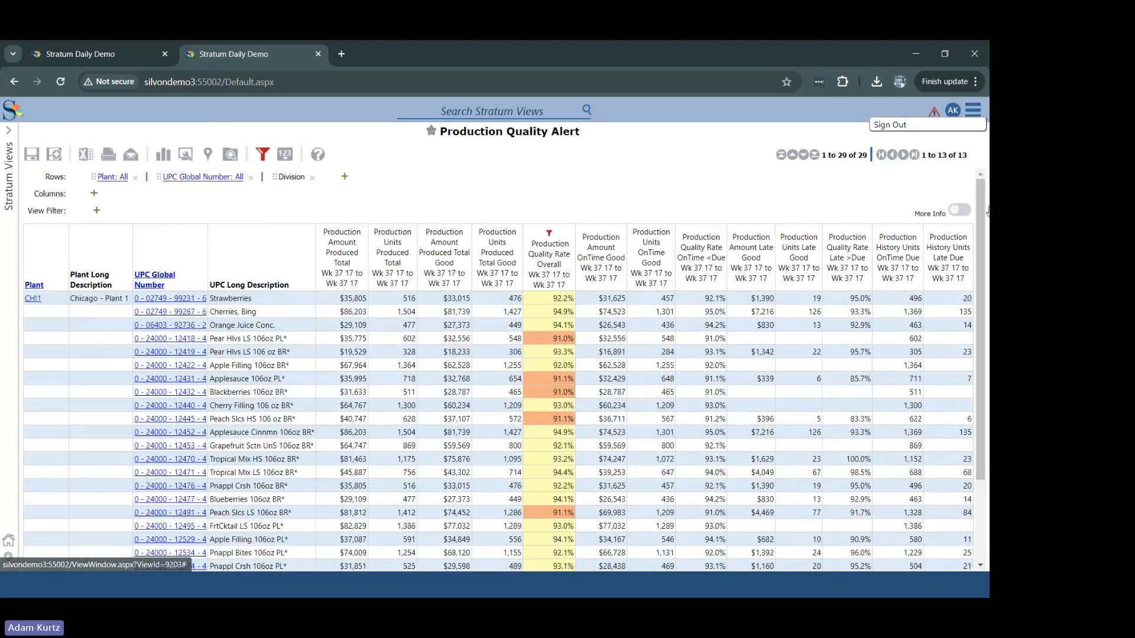
# - Look through the Production Quality Alert rows and check the filter on the Production Quality Rate Overall measure without changing it
pyautogui.scroll(-3, 980, 201)
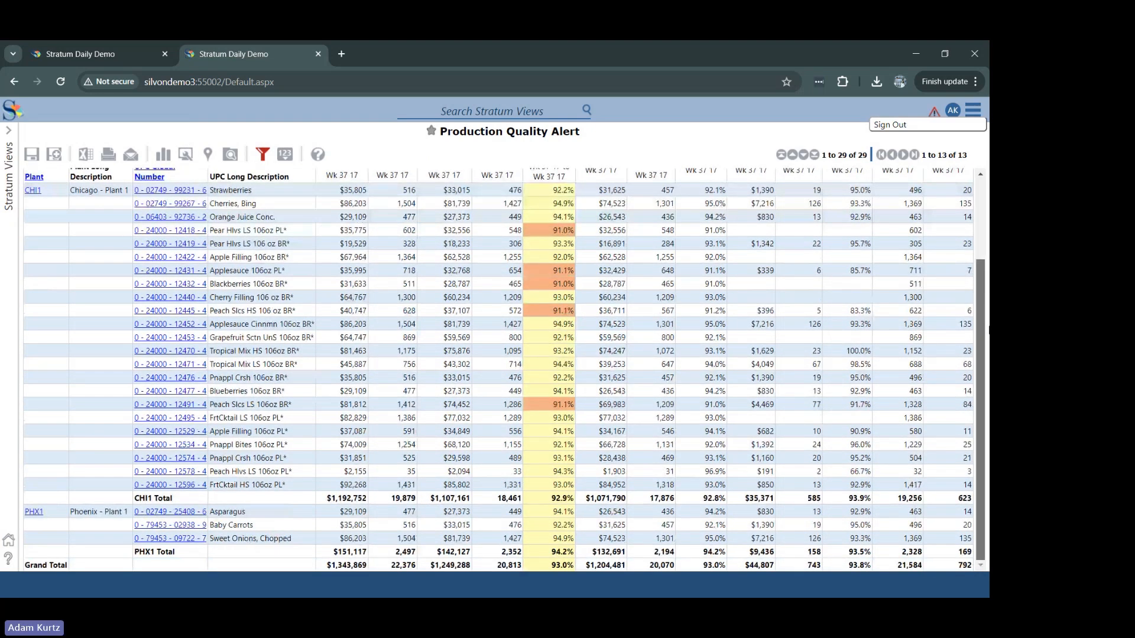
pyautogui.scroll(3, 498, 370)
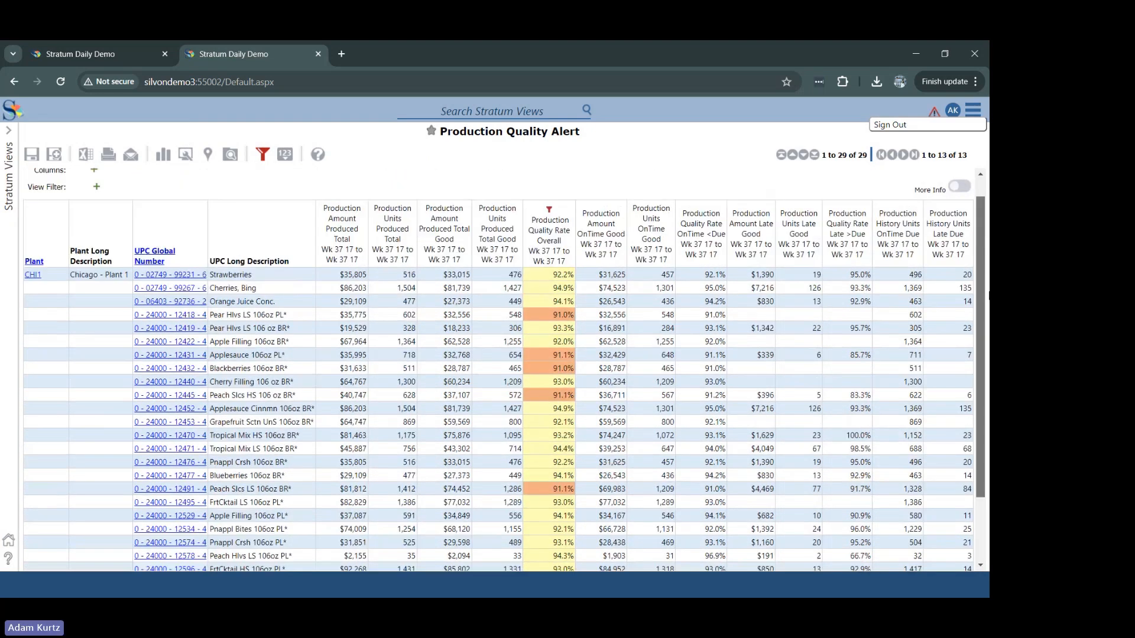
pyautogui.scroll(-3, 986, 307)
pyautogui.scroll(3, 986, 319)
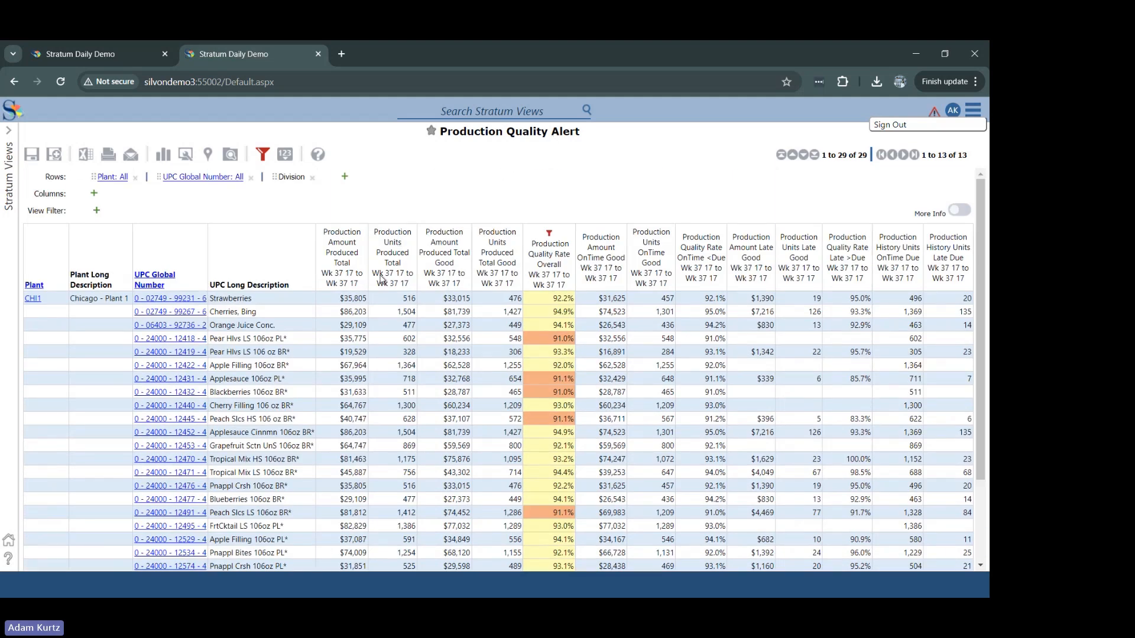
pyautogui.click(549, 234)
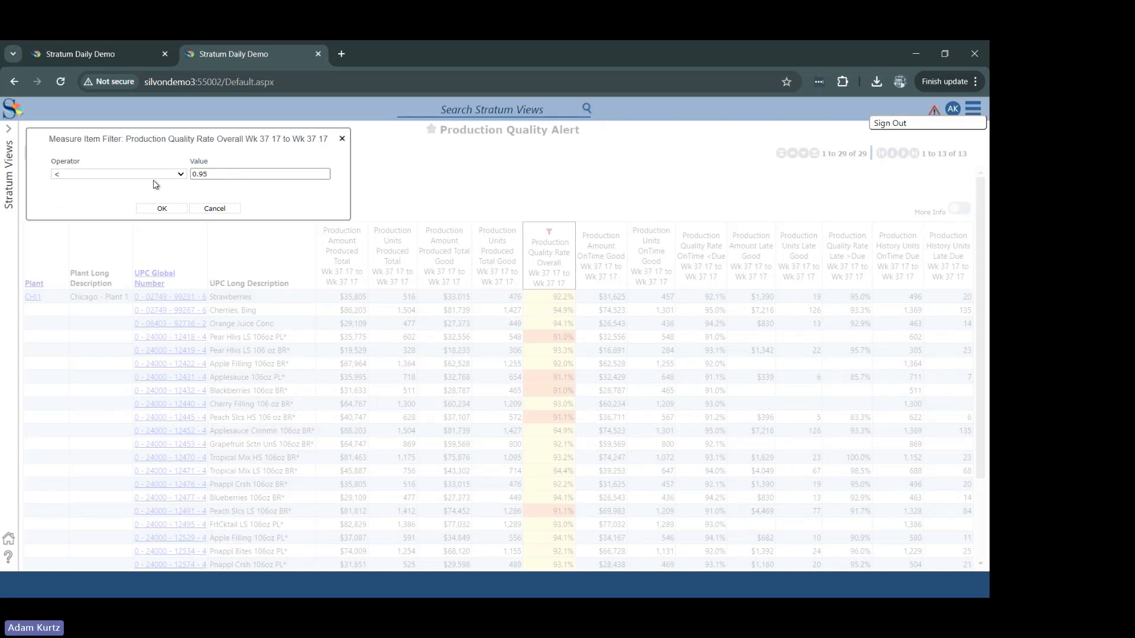
pyautogui.click(215, 209)
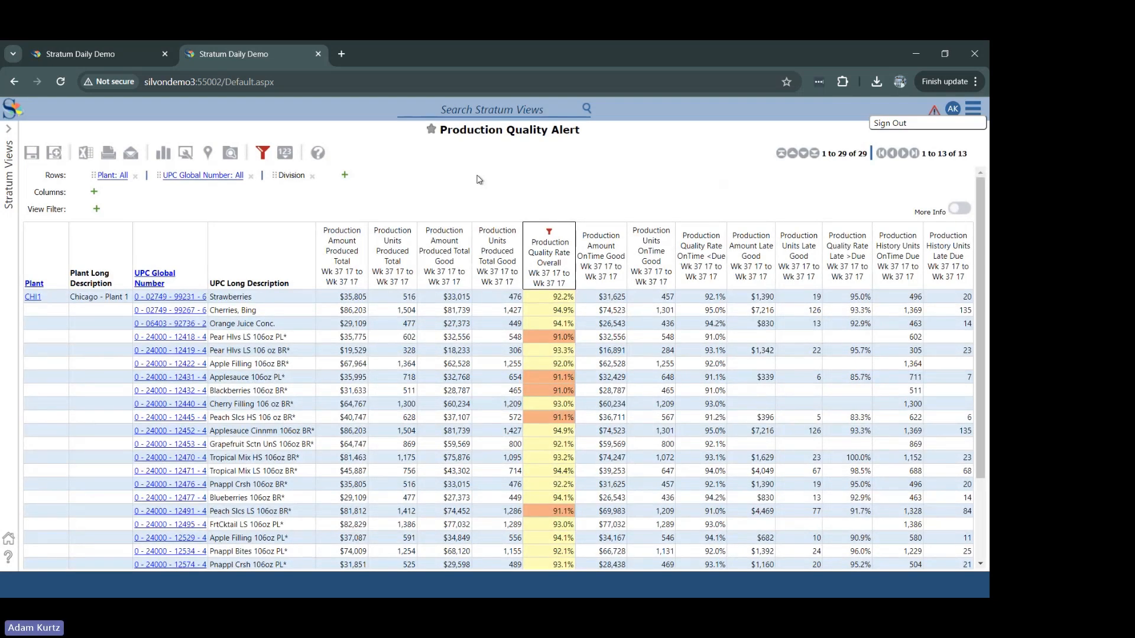
# - Sort the view by Production Quality Rate Overall in ascending order, switch it to descending order, and look through the rows
pyautogui.rightClick(544, 256)
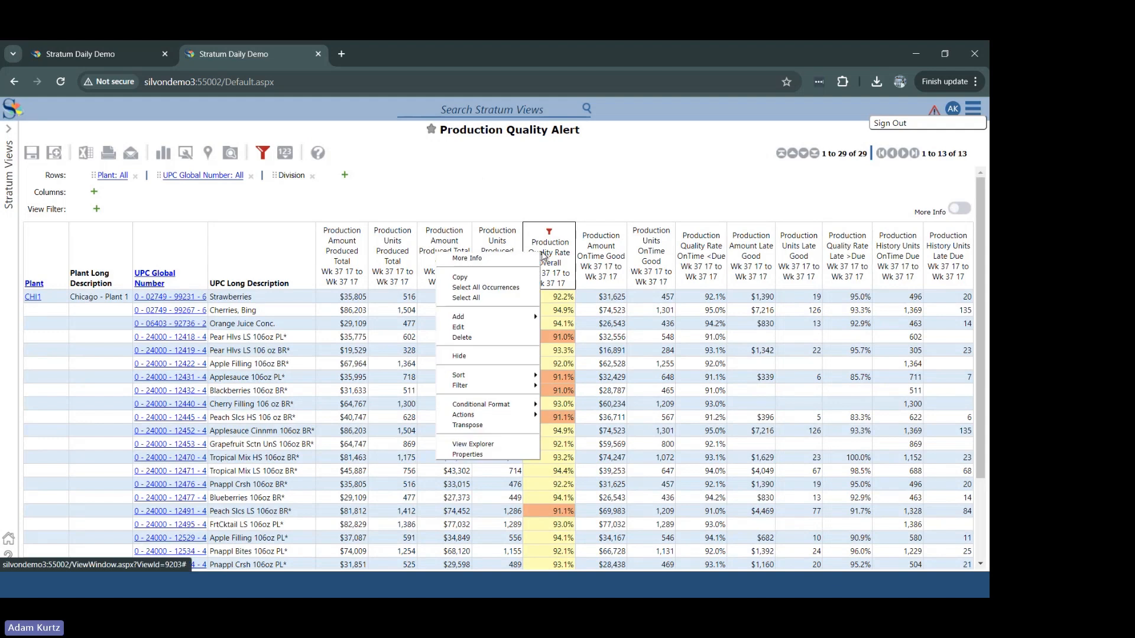
pyautogui.moveTo(521, 378)
pyautogui.click(553, 377)
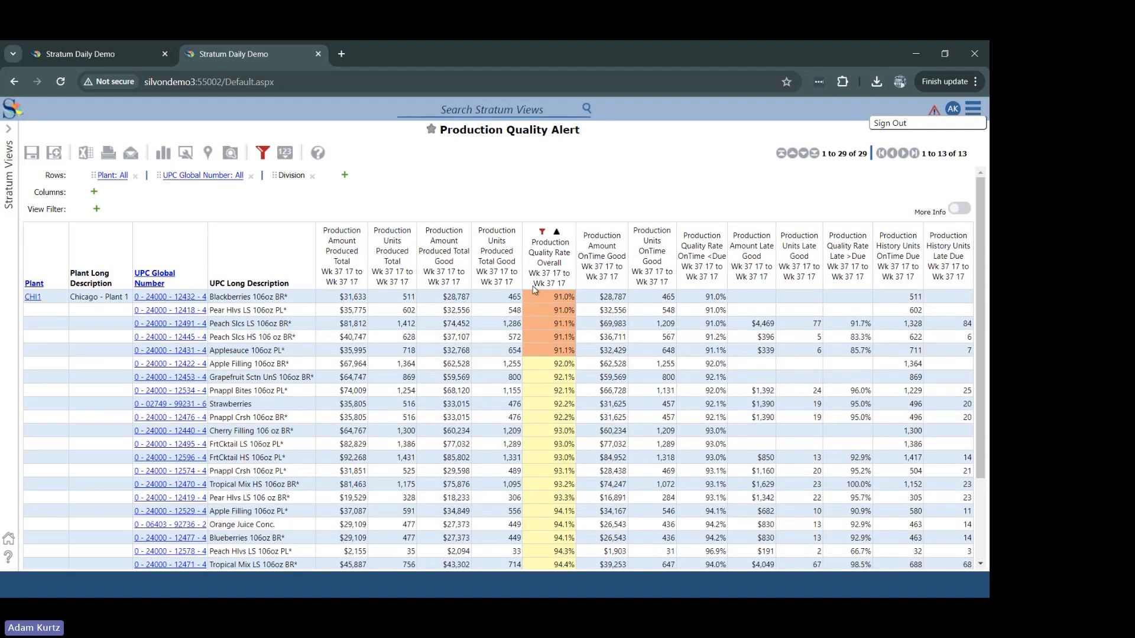
pyautogui.click(557, 232)
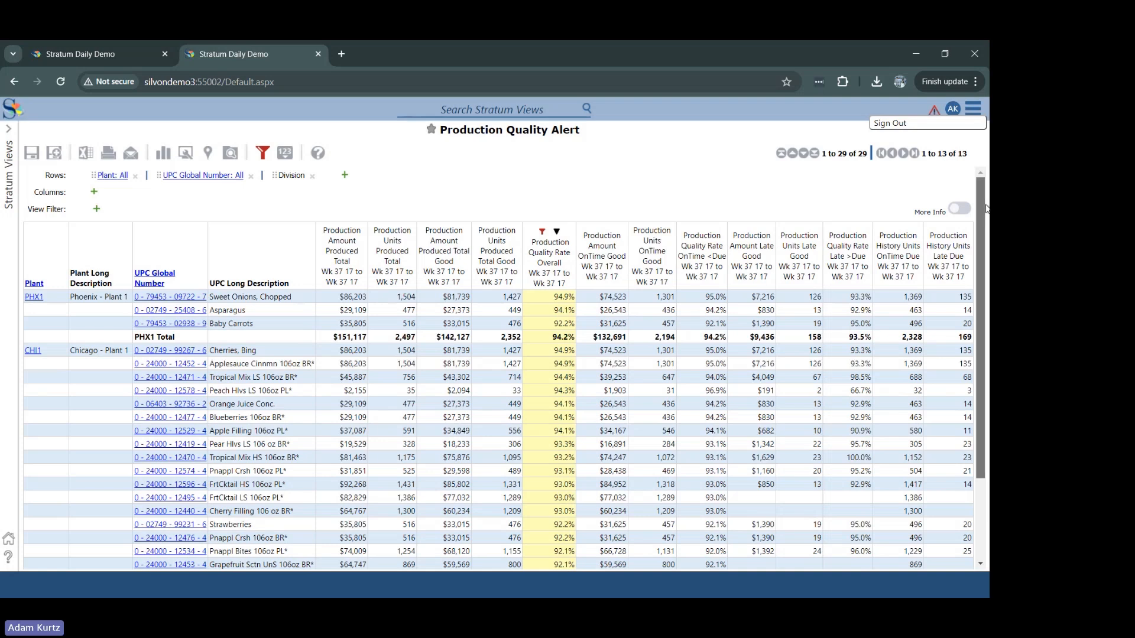
pyautogui.moveTo(986, 209); pyautogui.dragTo(986, 288)
pyautogui.scroll(5, 987, 311)
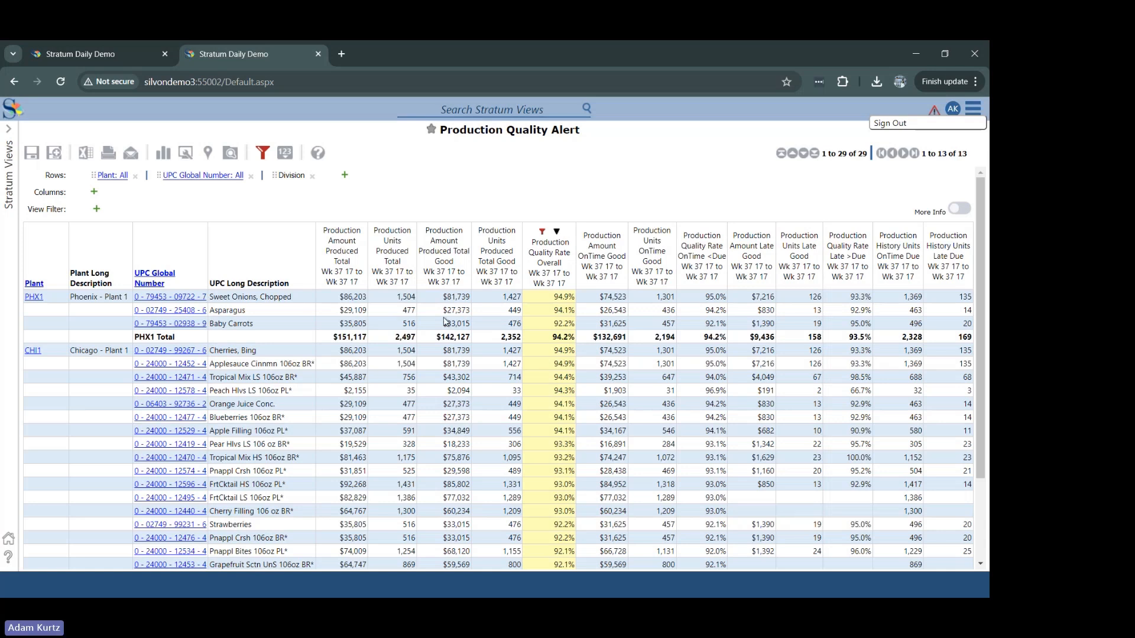
# - Display the actions that include the Production Quality Alert view and close the list
pyautogui.rightClick(396, 325)
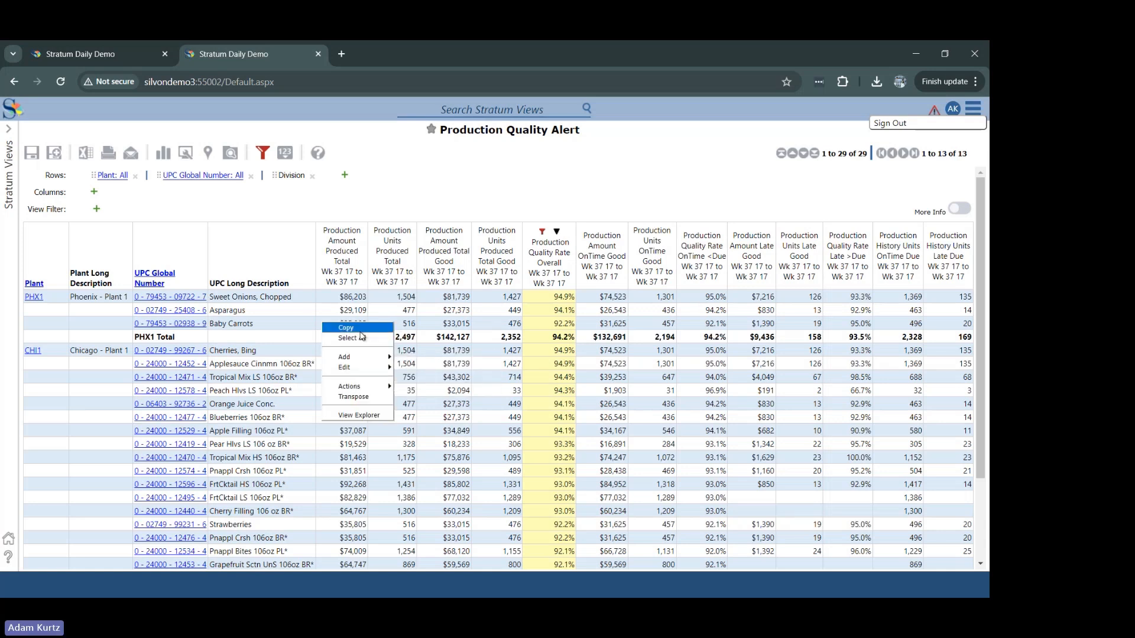
pyautogui.moveTo(372, 389)
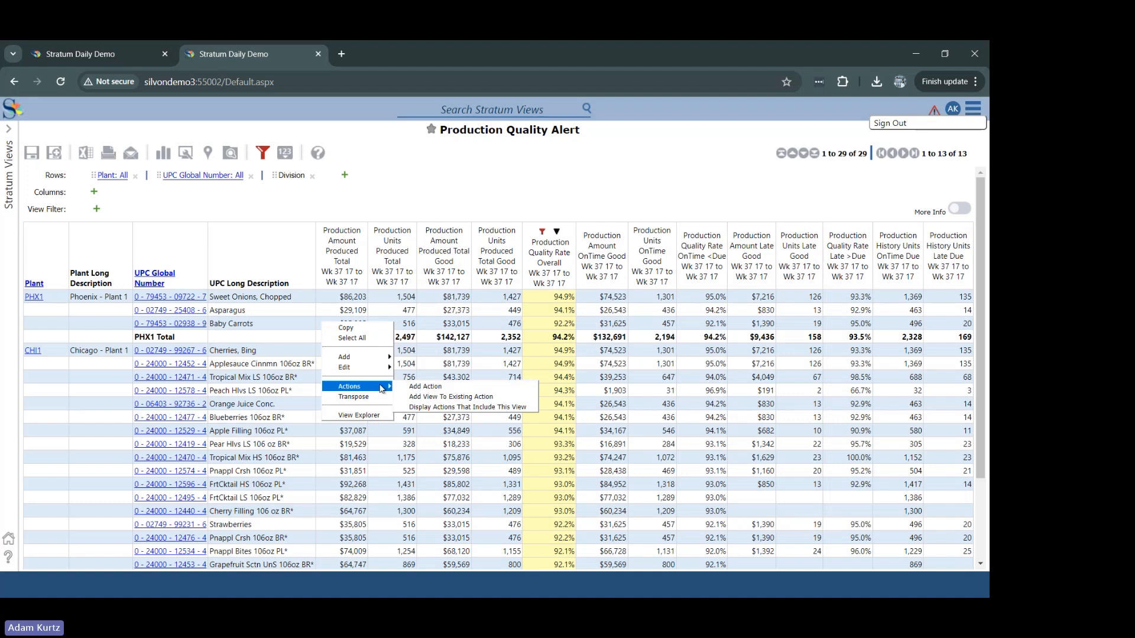
pyautogui.click(450, 408)
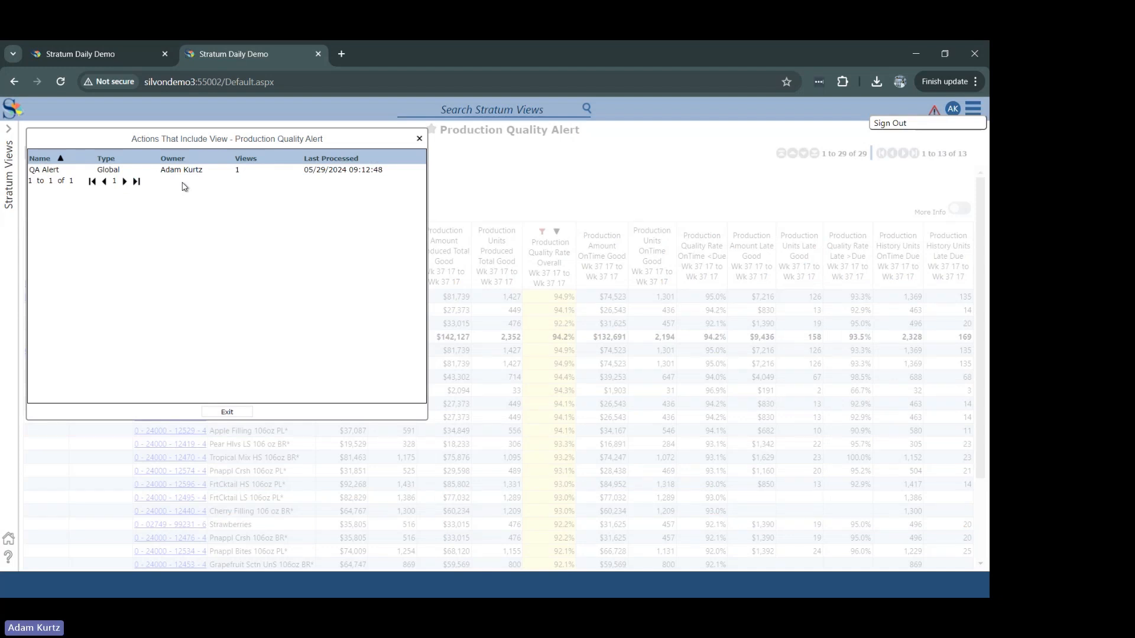
pyautogui.click(234, 412)
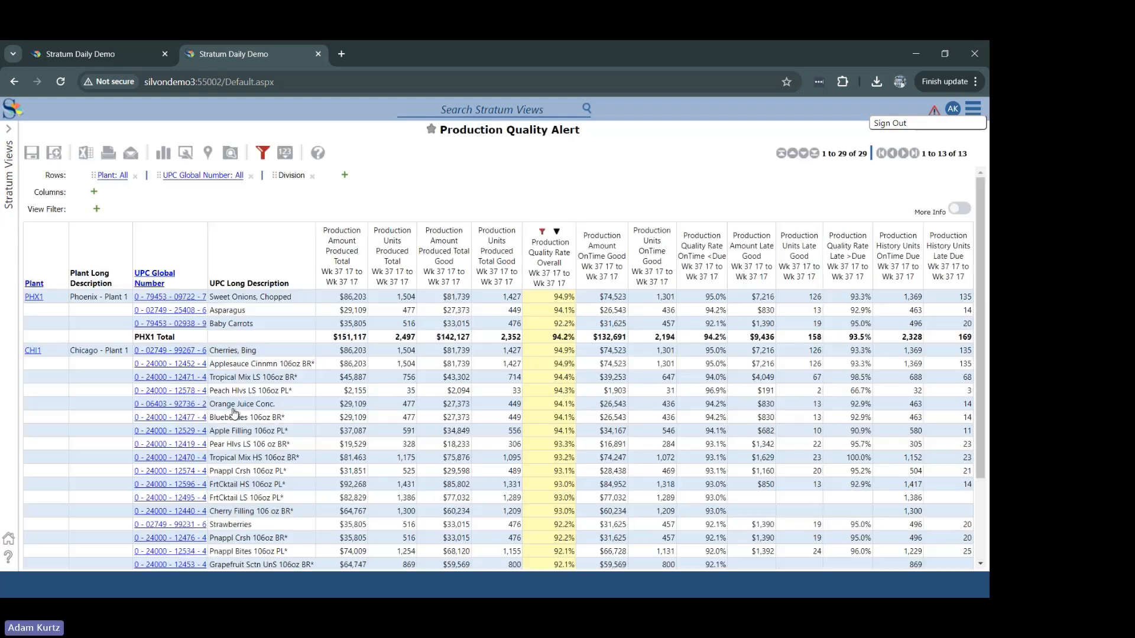
# - Open the Broadcast Schedule list and process the Daily schedule immediately
pyautogui.click(973, 109)
pyautogui.moveTo(939, 203)
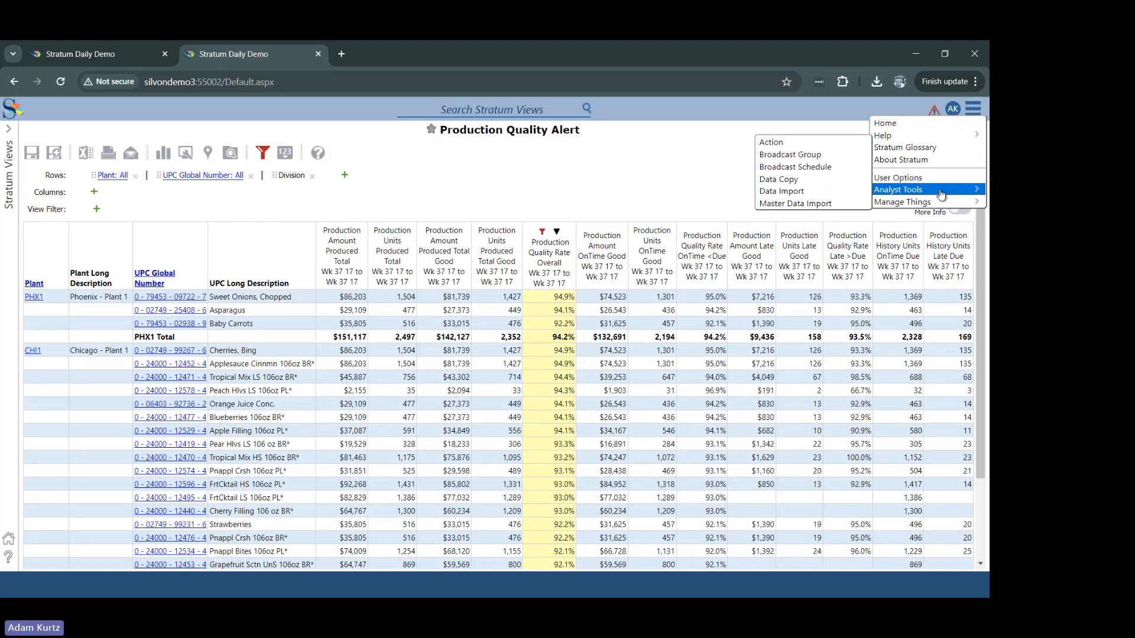
pyautogui.click(769, 167)
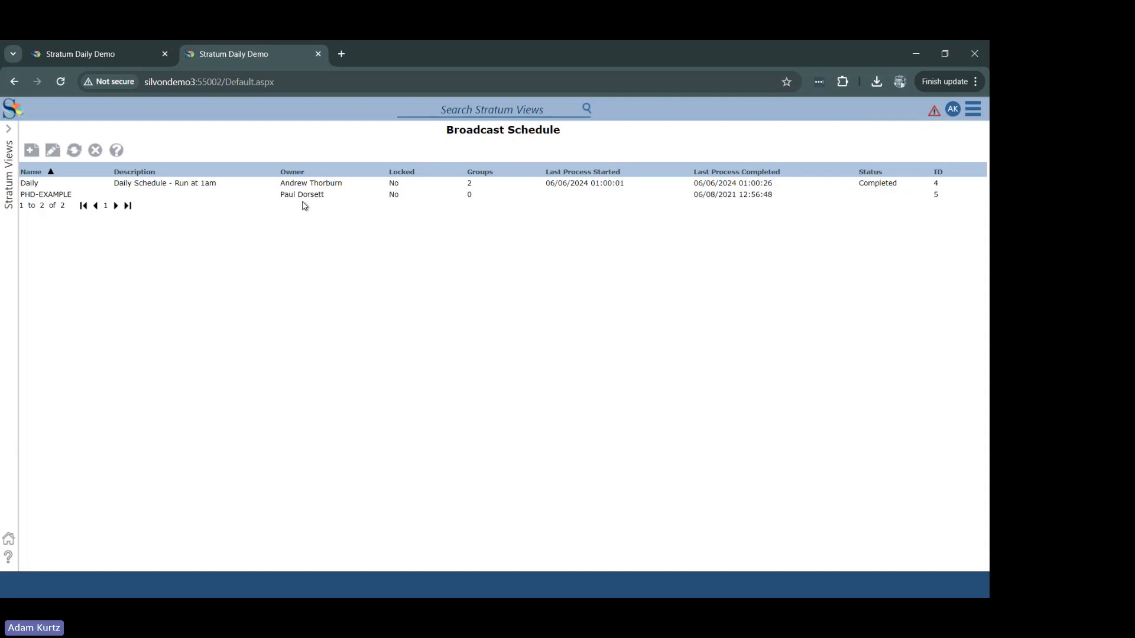
pyautogui.click(346, 184)
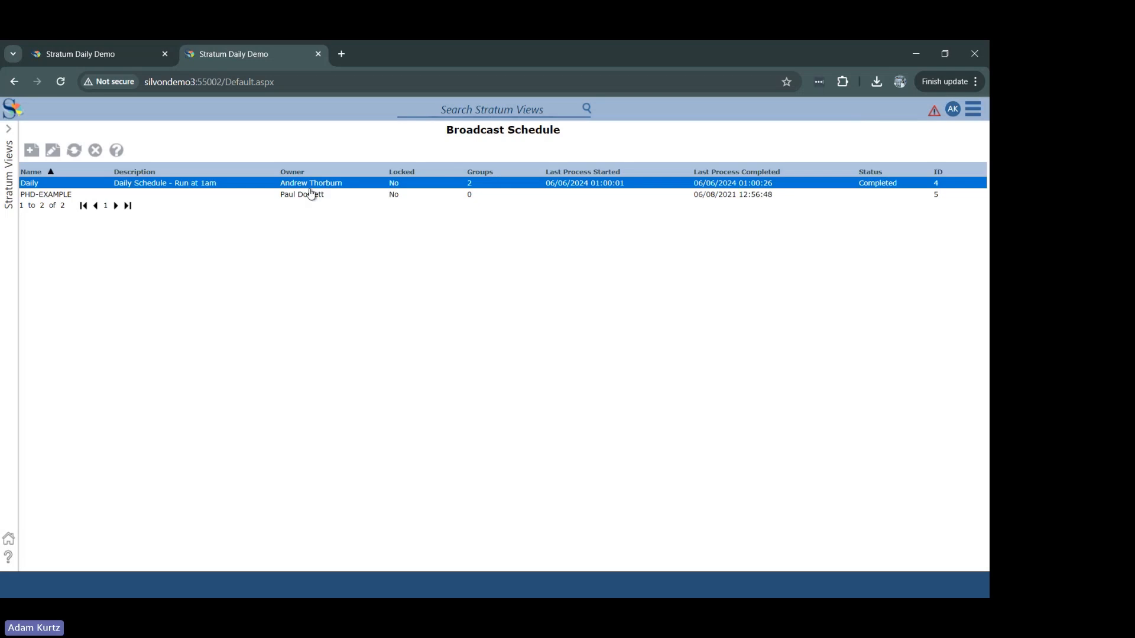
pyautogui.click(74, 151)
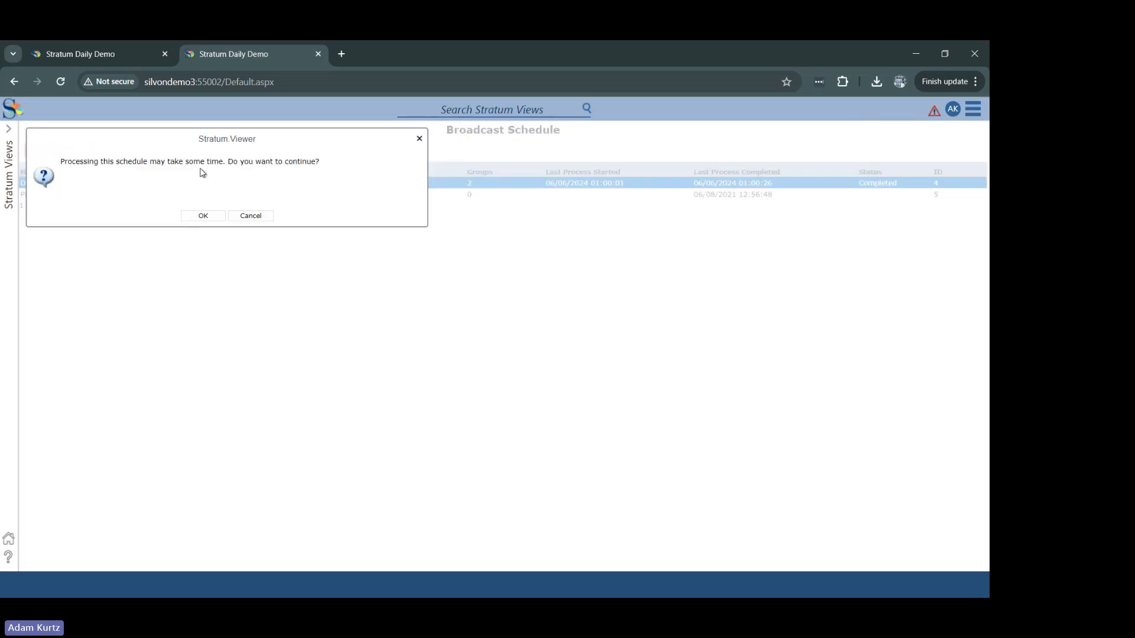
pyautogui.click(203, 216)
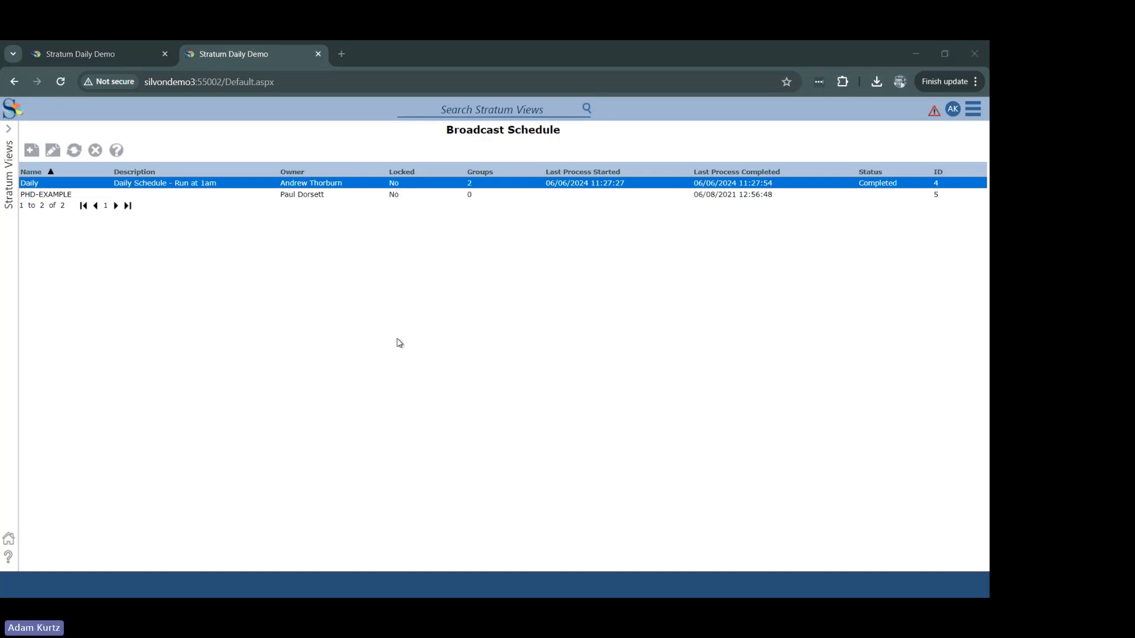
# - Switch to Excel, close the Daily Sales Package ADK, Comparative Sales Report and Comparative Sales workbooks, and minimize the remaining workbook
pyautogui.hotkey('alt', 'Tab')
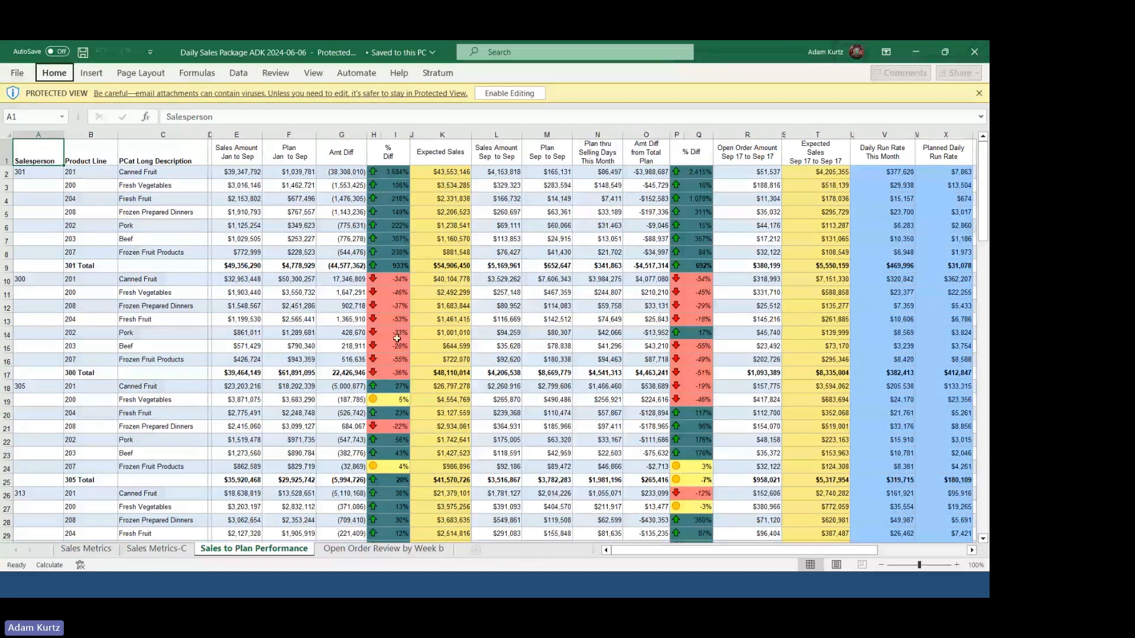
pyautogui.click(975, 52)
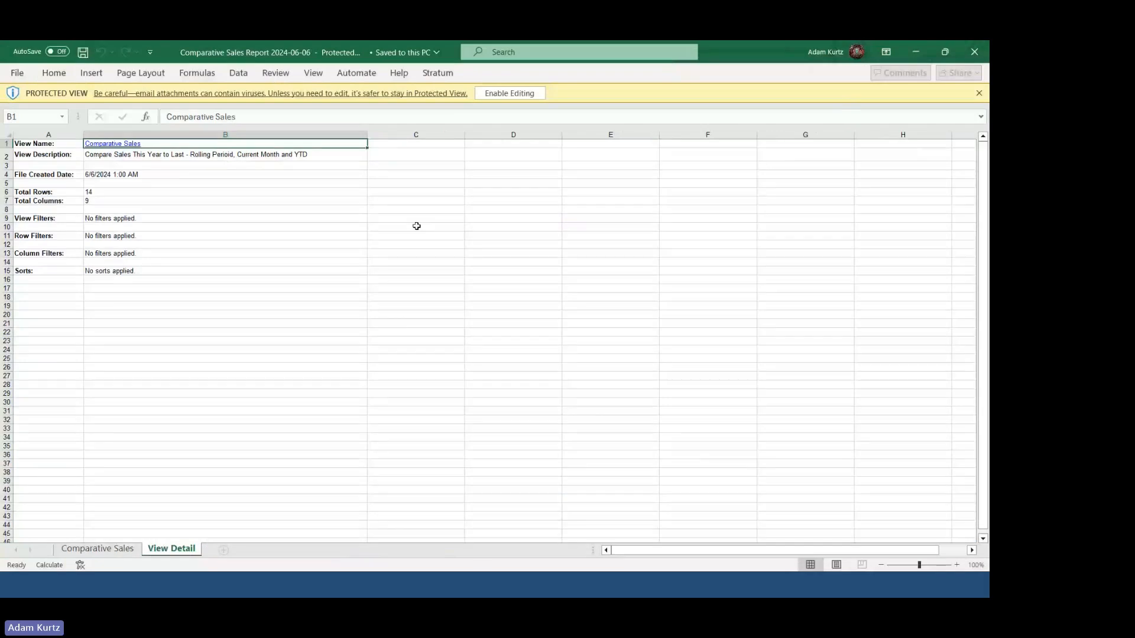
pyautogui.click(975, 52)
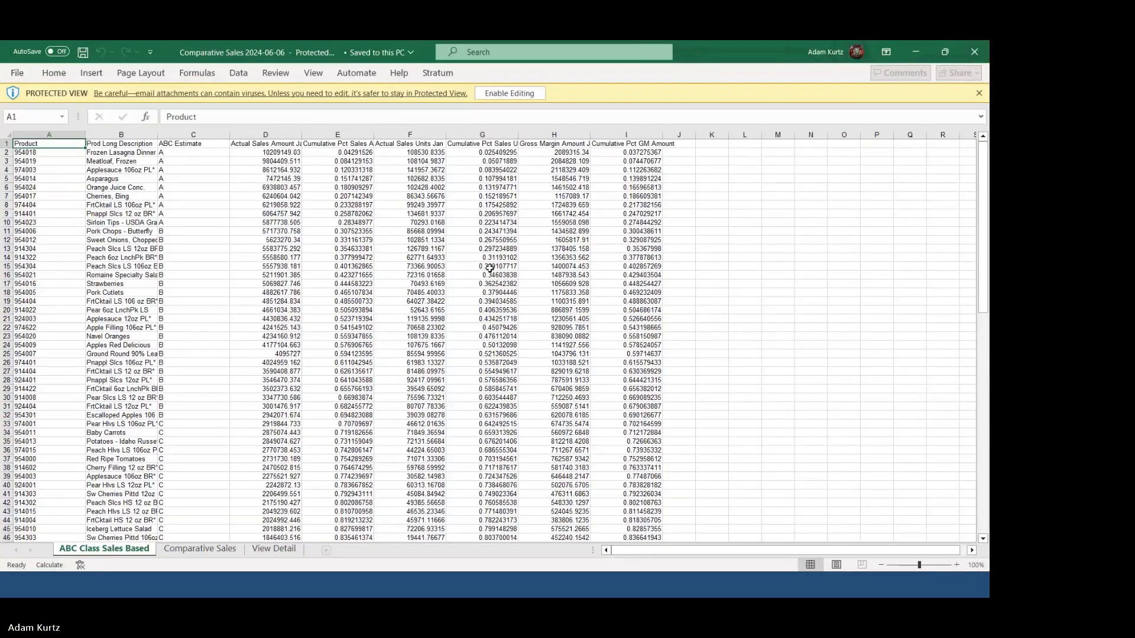
pyautogui.click(975, 52)
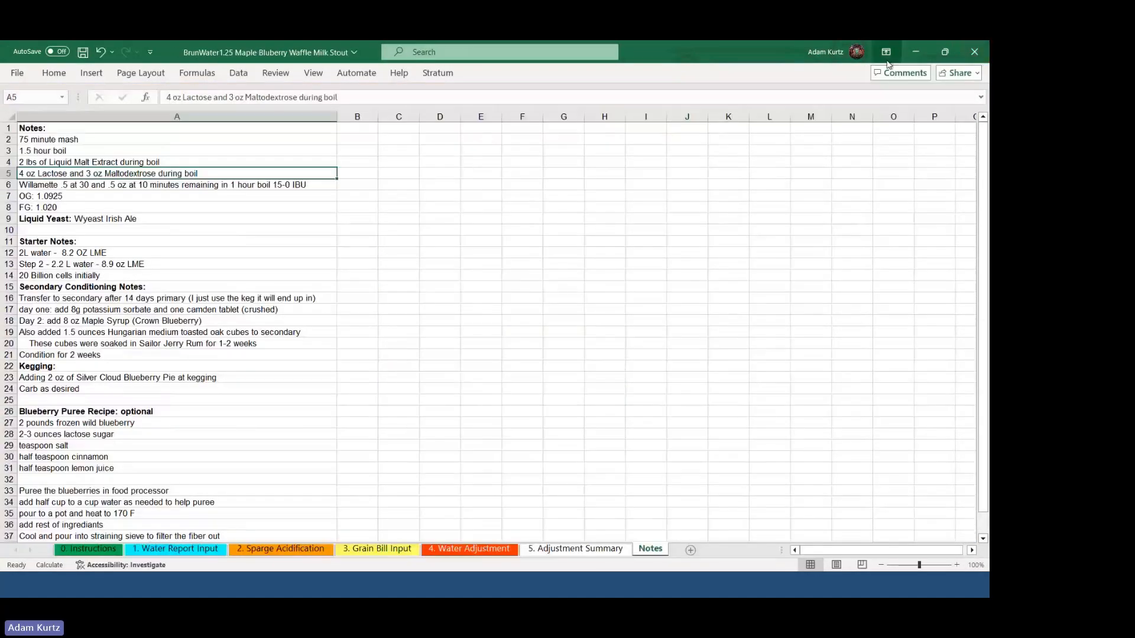
pyautogui.click(916, 52)
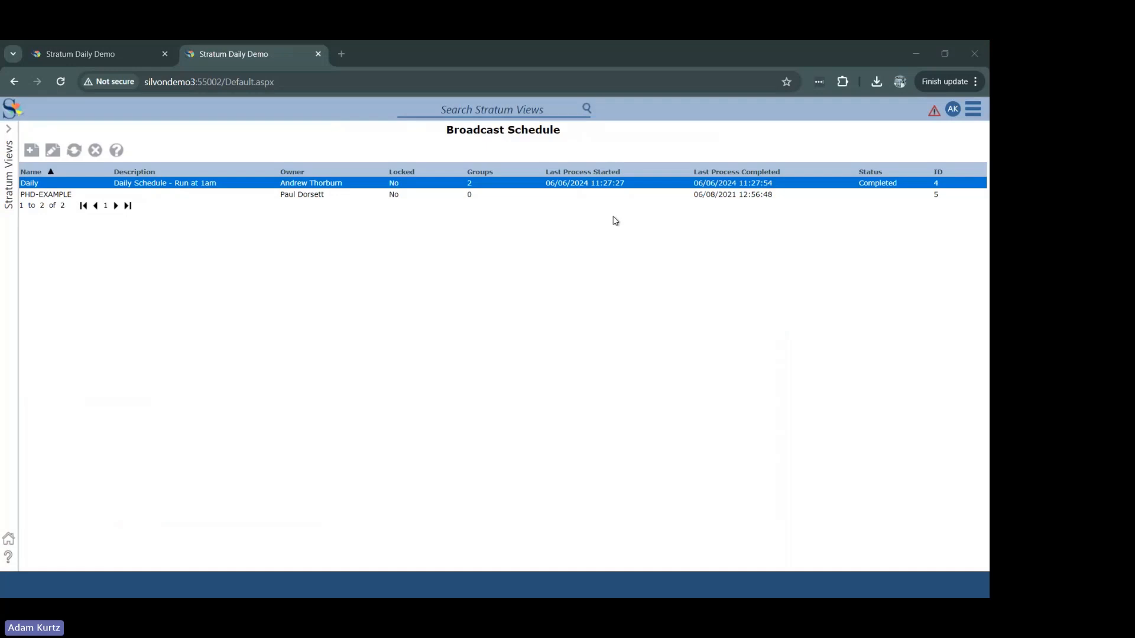
# - Switch to Outlook, show the Inbox, and select the new Production Quality Alert email
pyautogui.hotkey('alt', 'Tab')
pyautogui.press('Tab')
pyautogui.press('Tab')
pyautogui.click(615, 221)
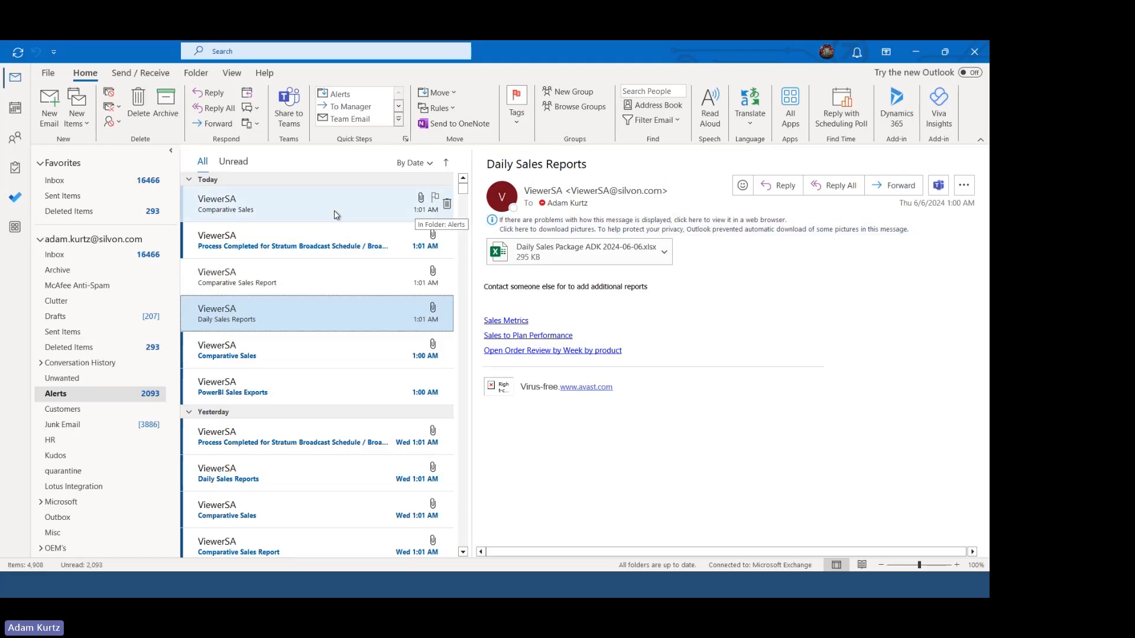
pyautogui.click(82, 253)
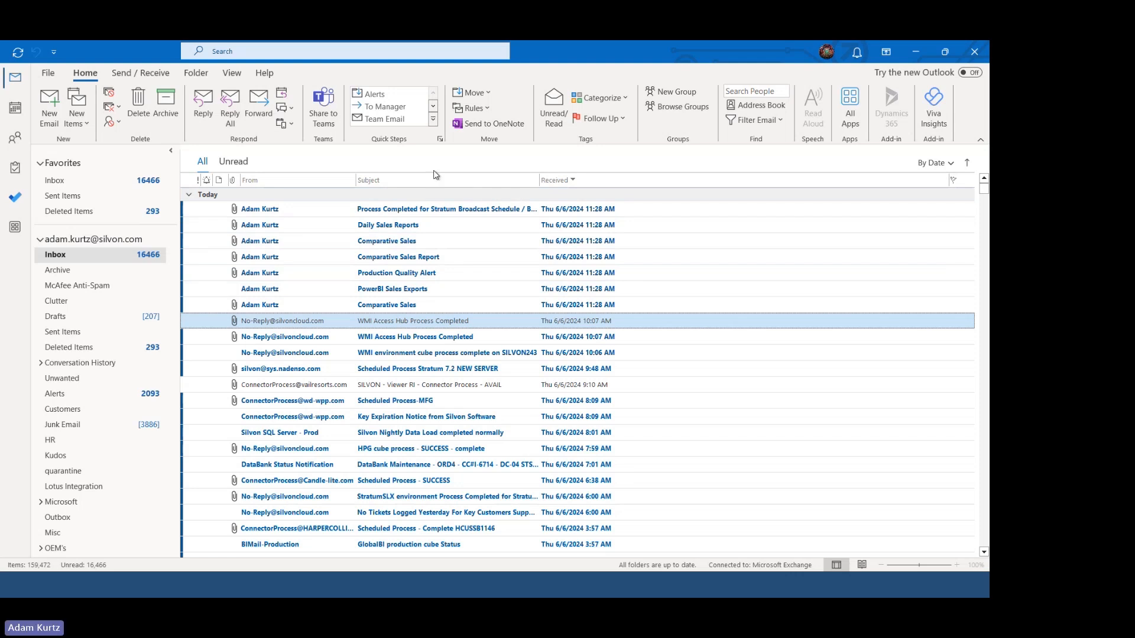
pyautogui.click(430, 273)
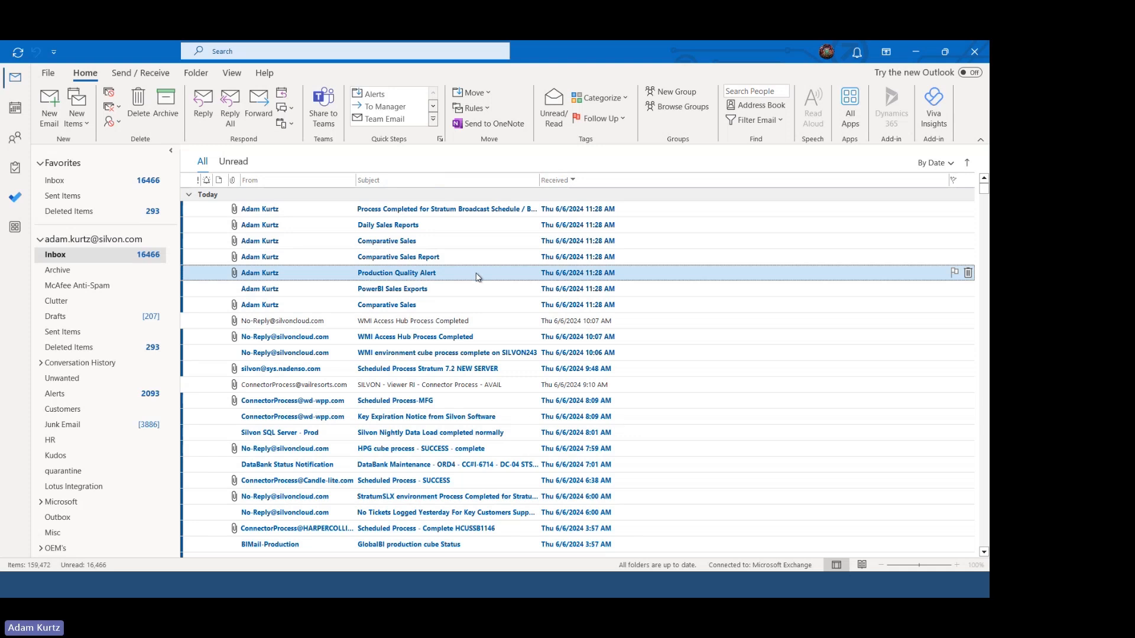
# - Open the Production Quality Alert email and view its attached workbook QA Alert 2024-06-06.xlsx in Excel
pyautogui.doubleClick(479, 273)
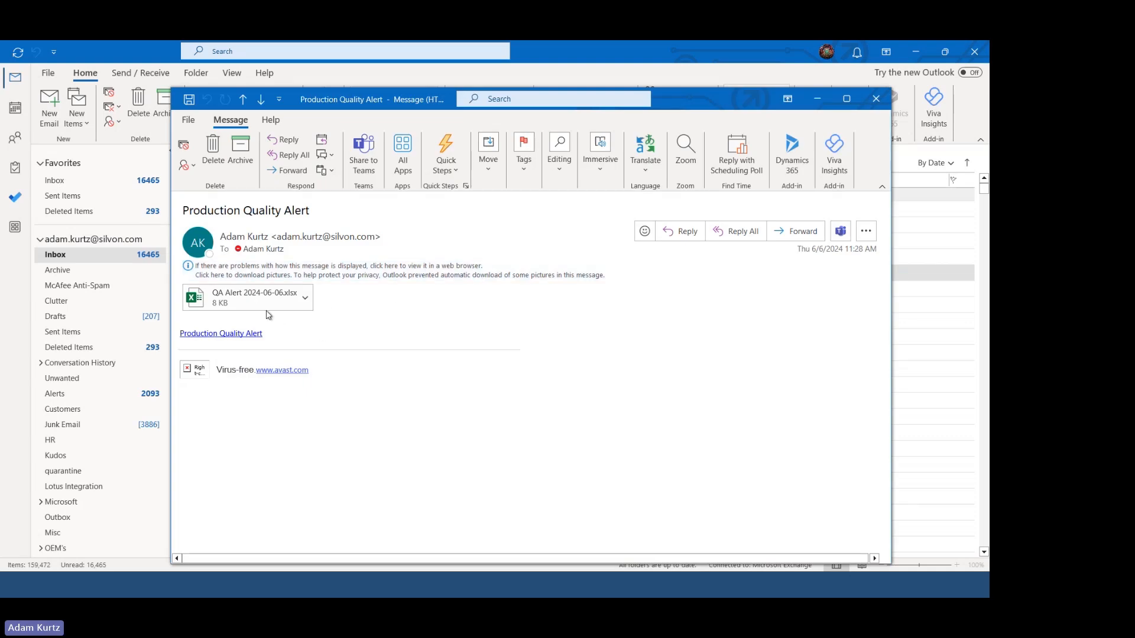
pyautogui.click(242, 307)
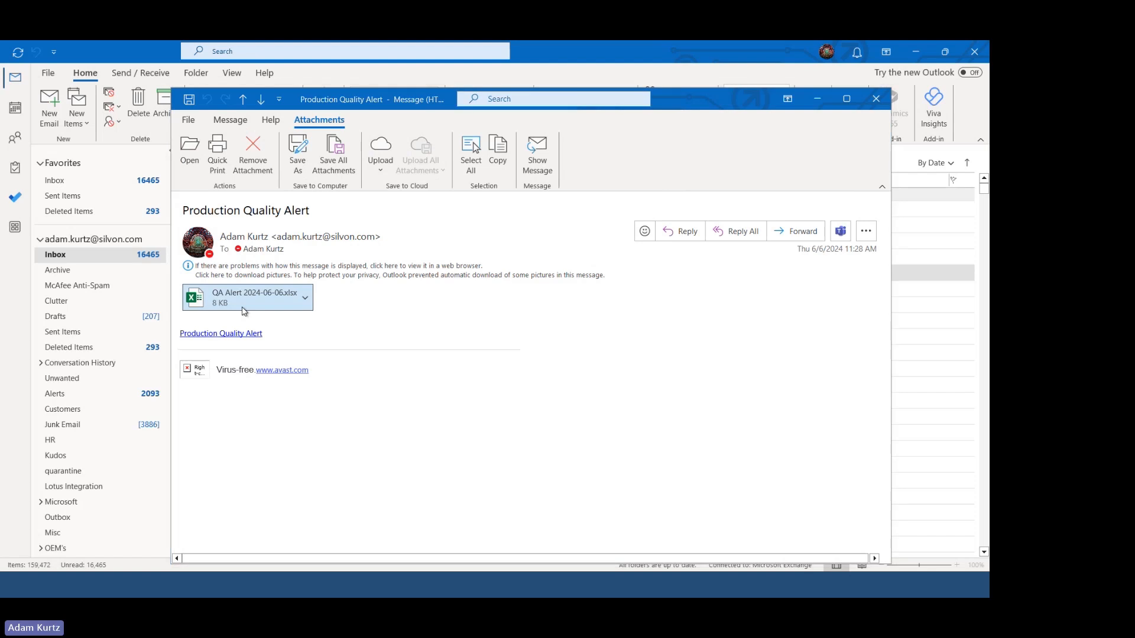
pyautogui.doubleClick(242, 309)
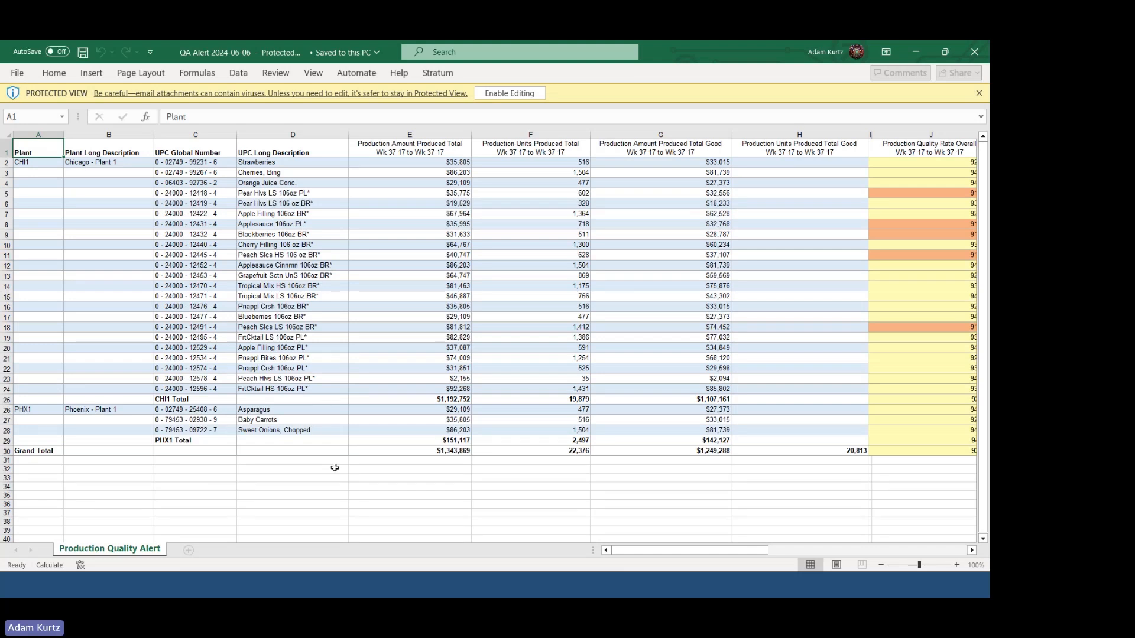
# - Switch back to Stratum in the browser and leave the Broadcast Schedule list for the home page
pyautogui.hotkey('alt', 'Tab')
pyautogui.hotkey('alt', 'Tab')
pyautogui.hotkey('alt', 'Tab')
pyautogui.hotkey('alt', 'Tab')
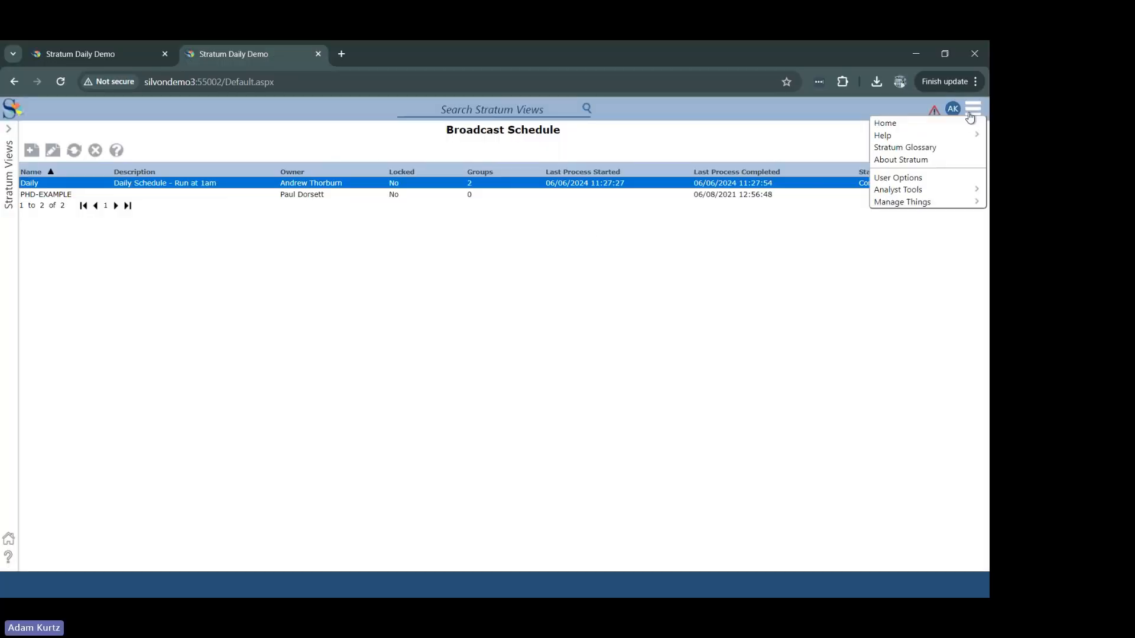
pyautogui.moveTo(974, 110)
pyautogui.click(969, 123)
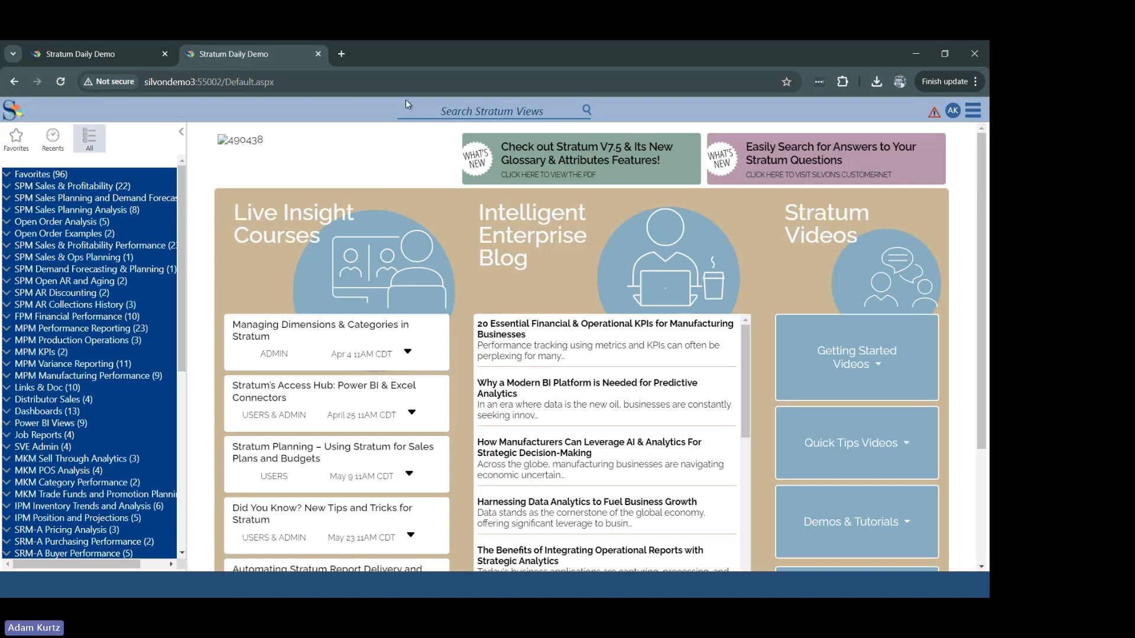
# - Switch to the Stratum site at silvonstratum.silvon.com and show the available Analyst Tools
pyautogui.click(102, 58)
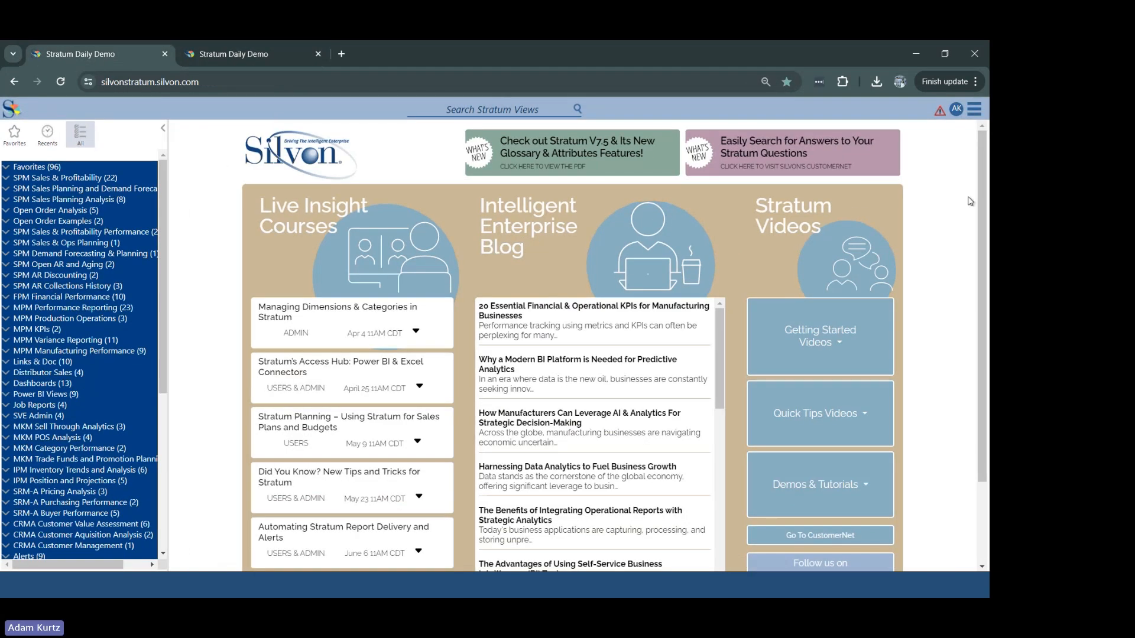
pyautogui.click(975, 111)
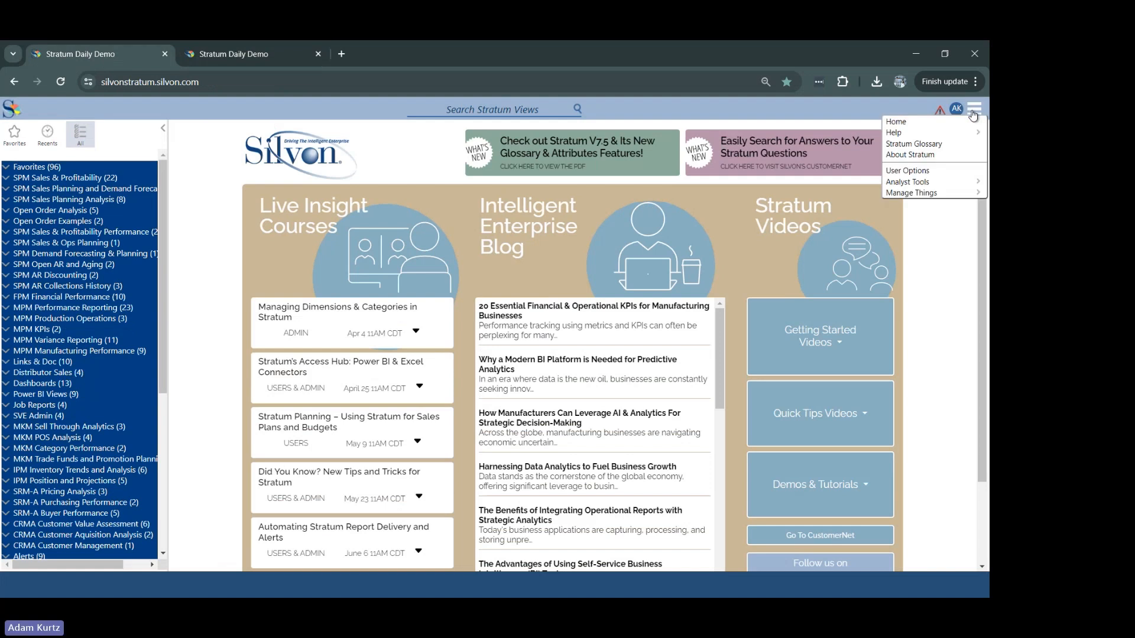
pyautogui.moveTo(949, 182)
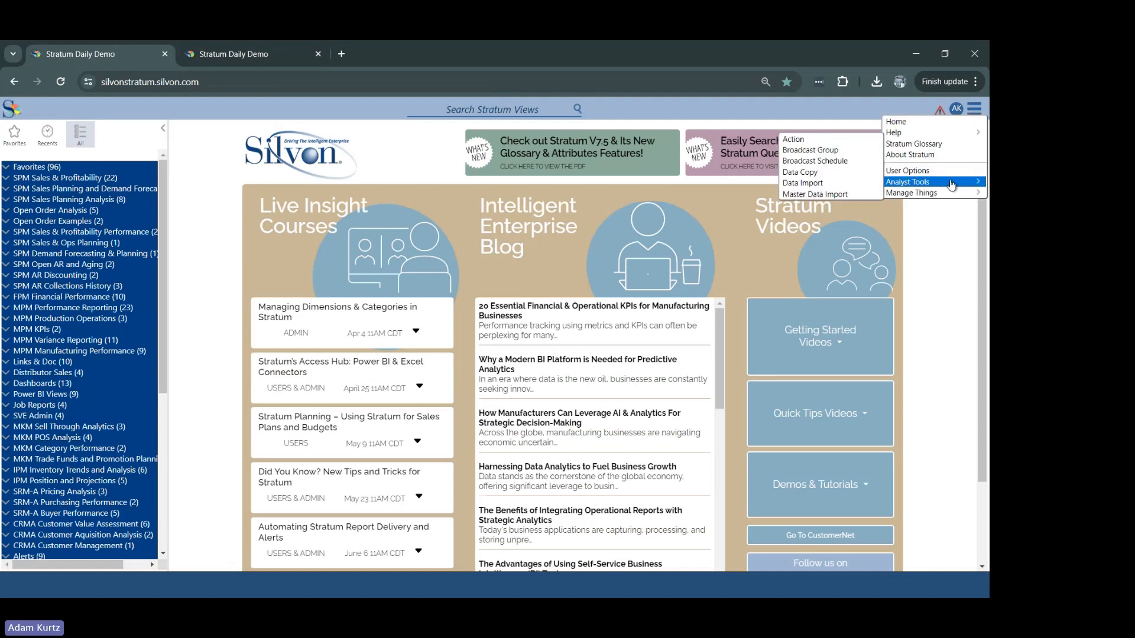